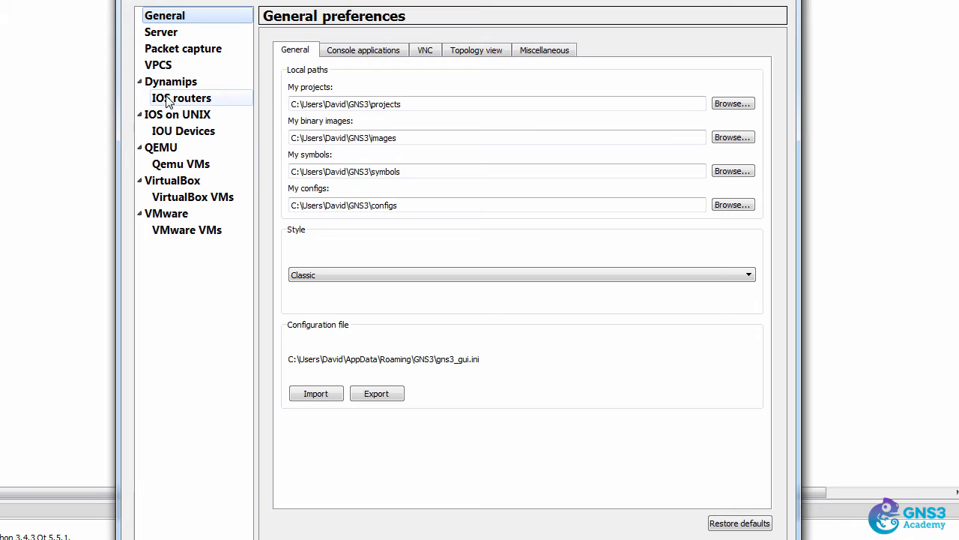
Step: Start a new IOS router template that runs on a remote computer, load-balanced across all available remote servers
left_click(171, 104)
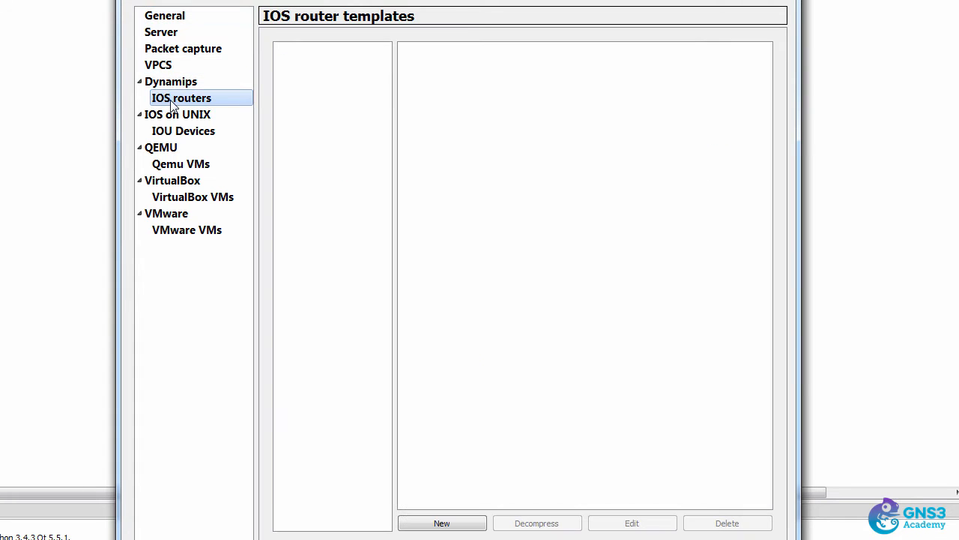
left_click(459, 526)
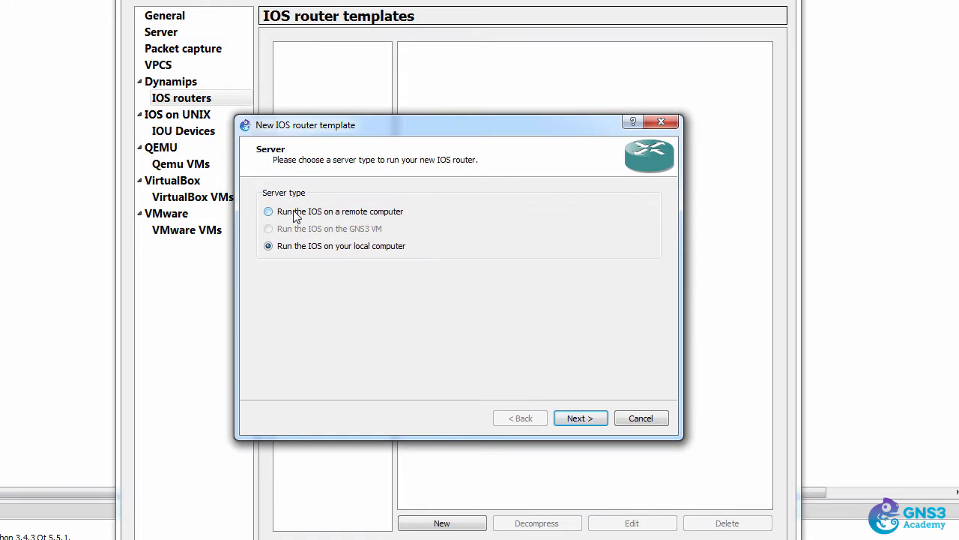
left_click(296, 213)
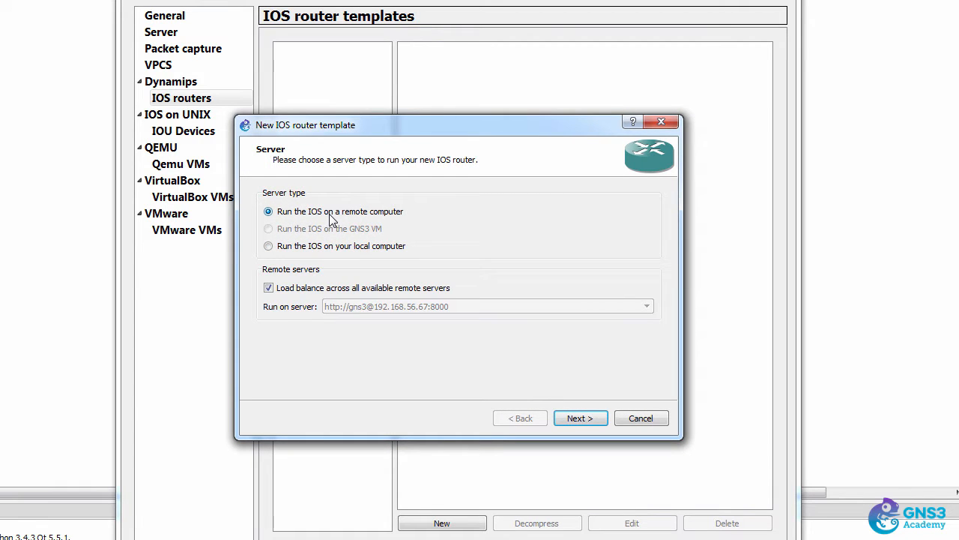
left_click(578, 421)
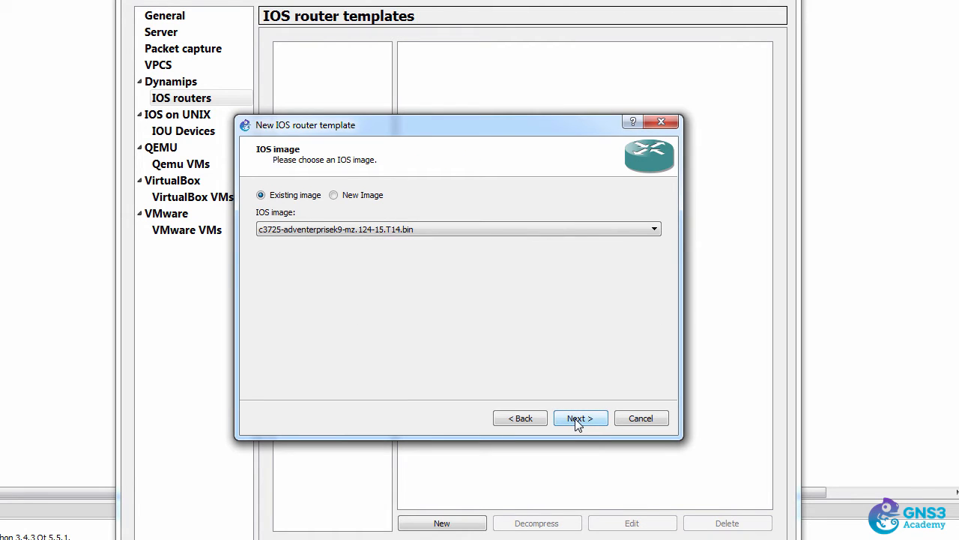
Step: Choose the new IOS image c3725-adventerprisek9-mz.124-15.T14.image for the router template
left_click(382, 230)
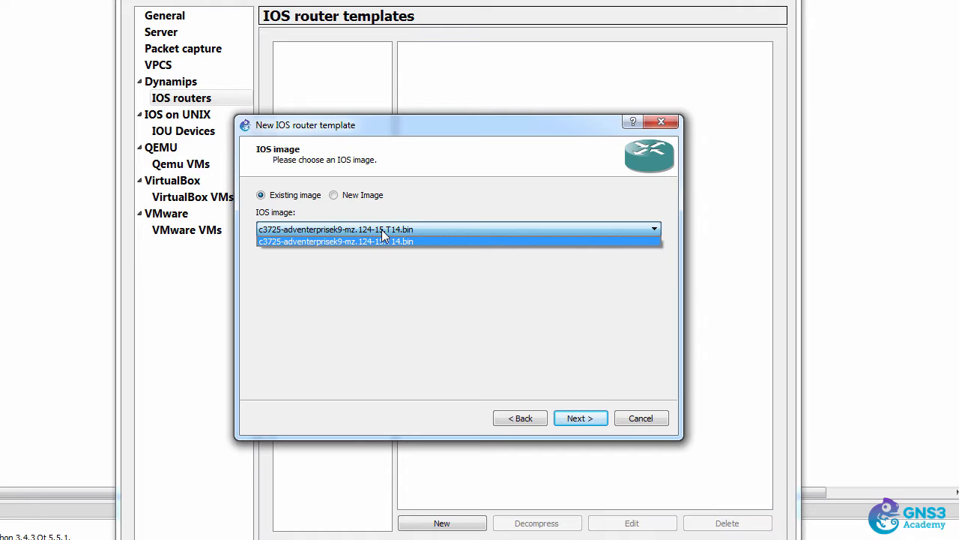
left_click(382, 230)
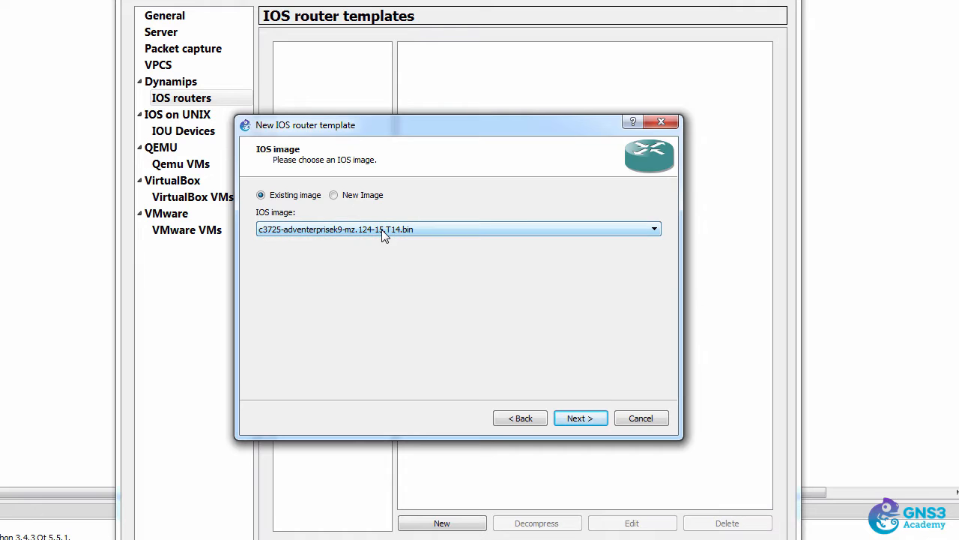
left_click(348, 197)
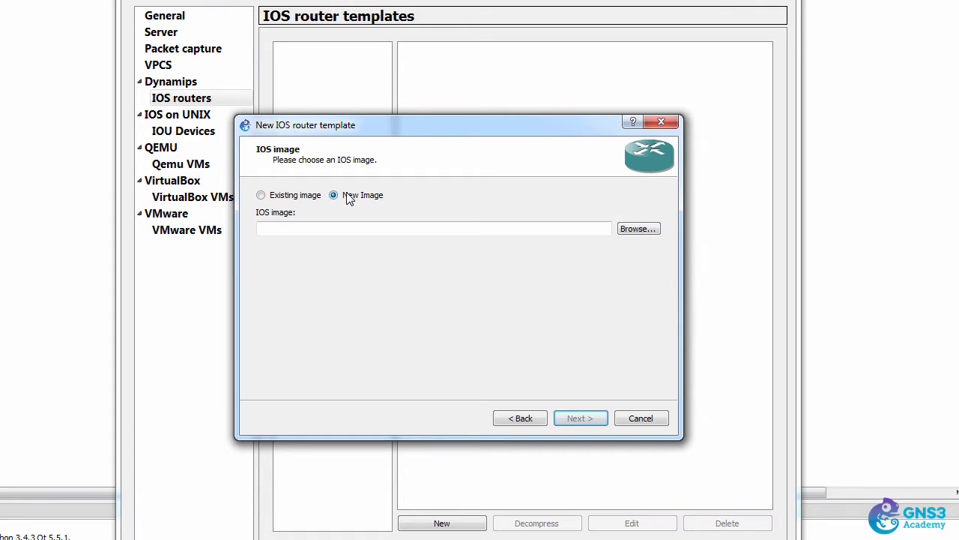
left_click(626, 233)
left_click_drag(515, 156, 297, 89)
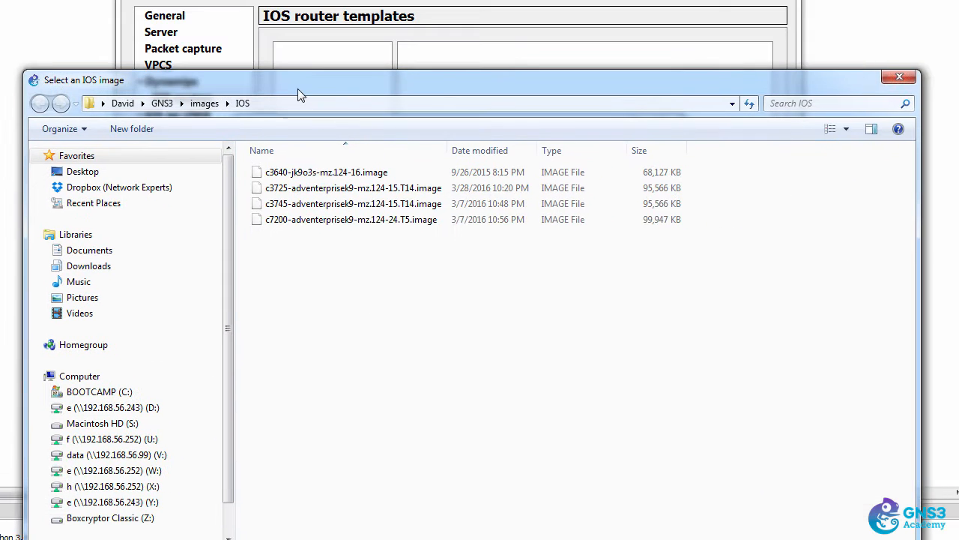
left_click(365, 188)
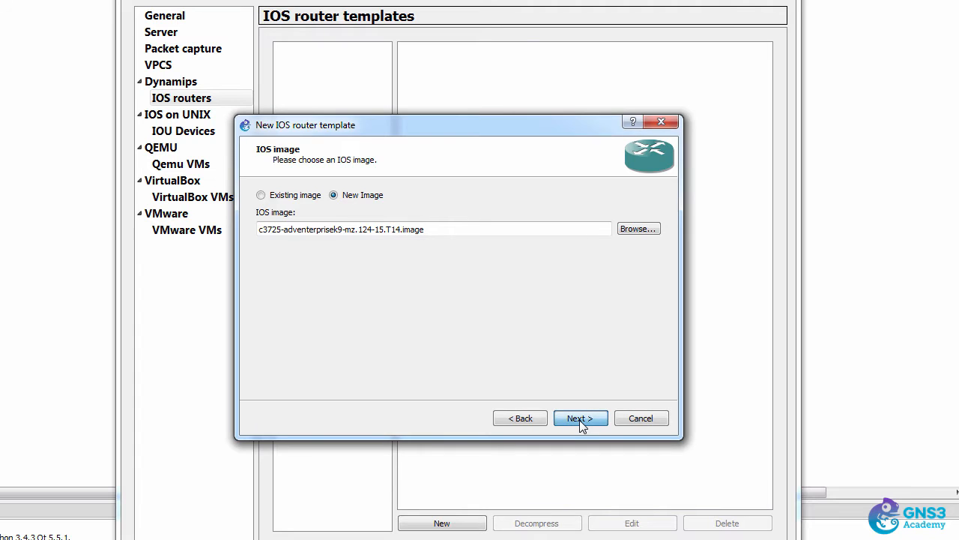
left_click(581, 418)
Step: Name the router template c3725-ESX-VM and set its default RAM to 256 MiB
type("-")
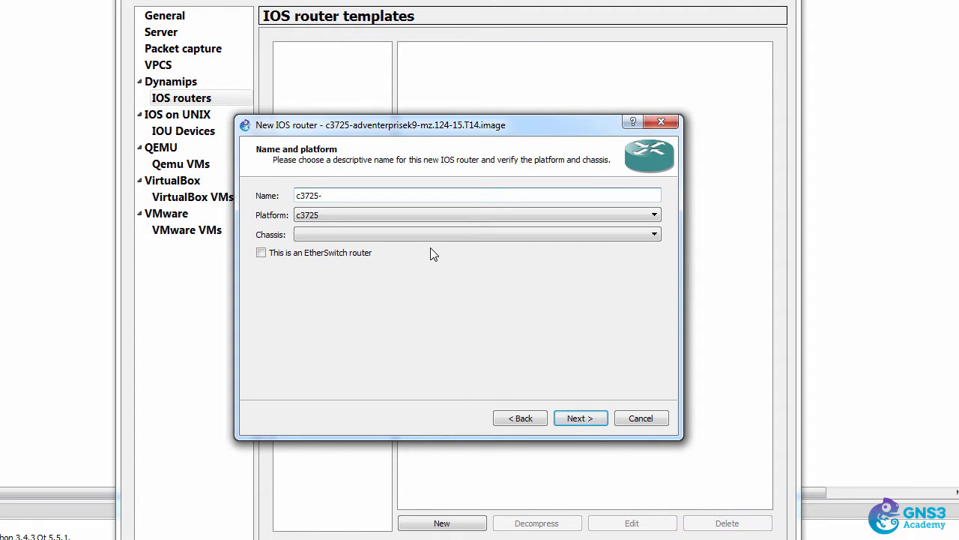
type("ESX-VM")
left_click(581, 418)
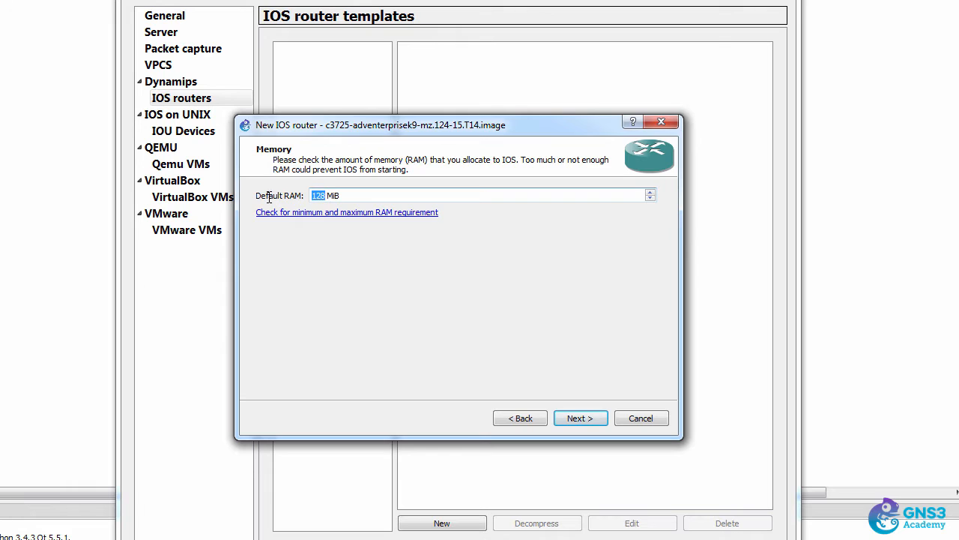
type("256")
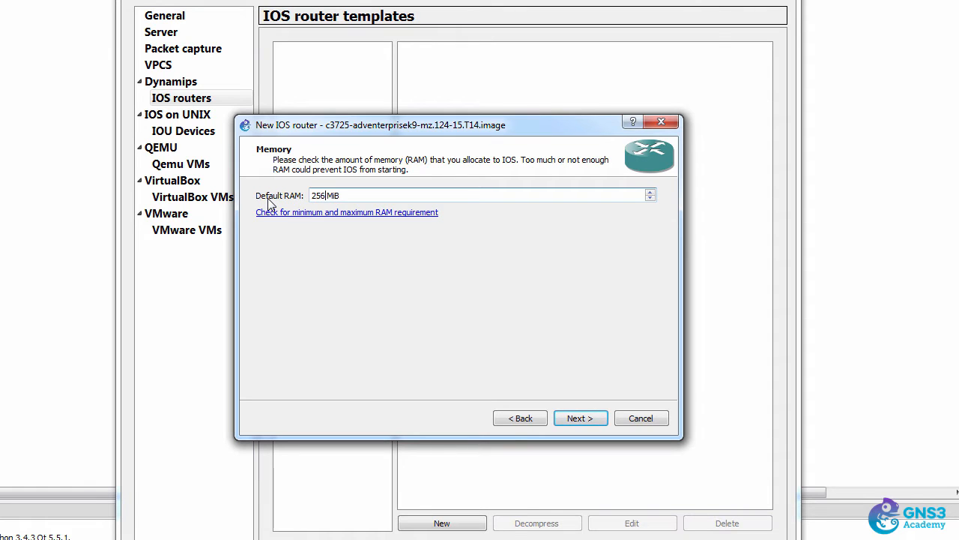
left_click(590, 420)
Step: Assign the NM-4T network adapter to slot 1 of the router template
left_click(392, 215)
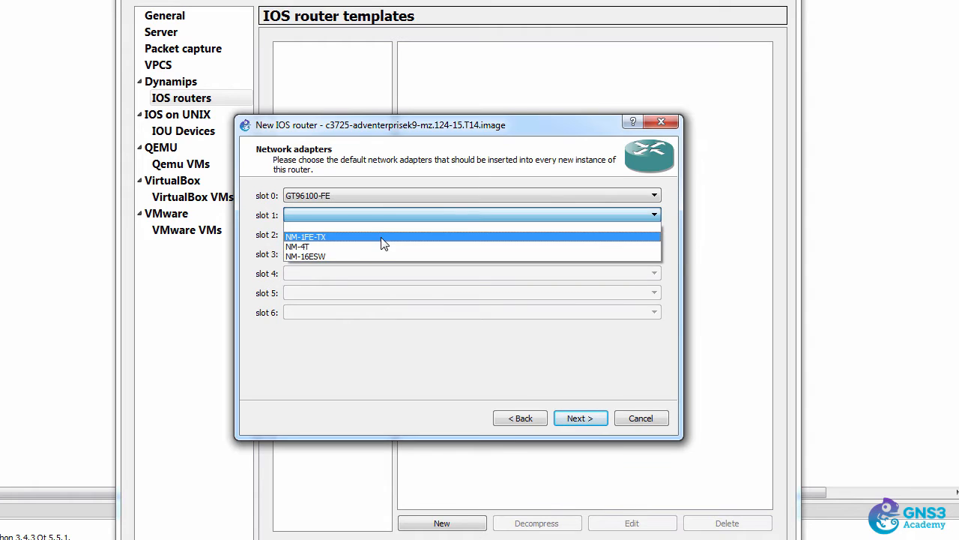
left_click(380, 247)
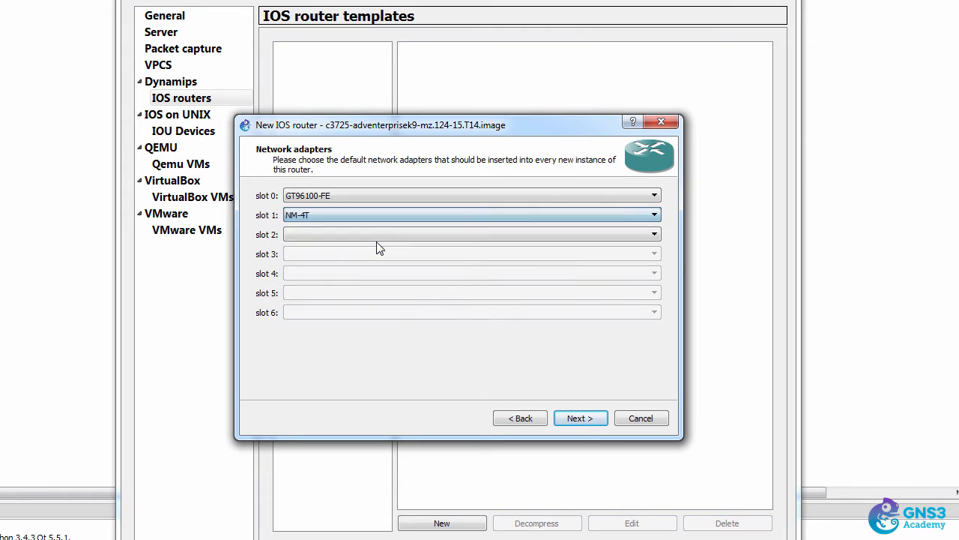
left_click(584, 419)
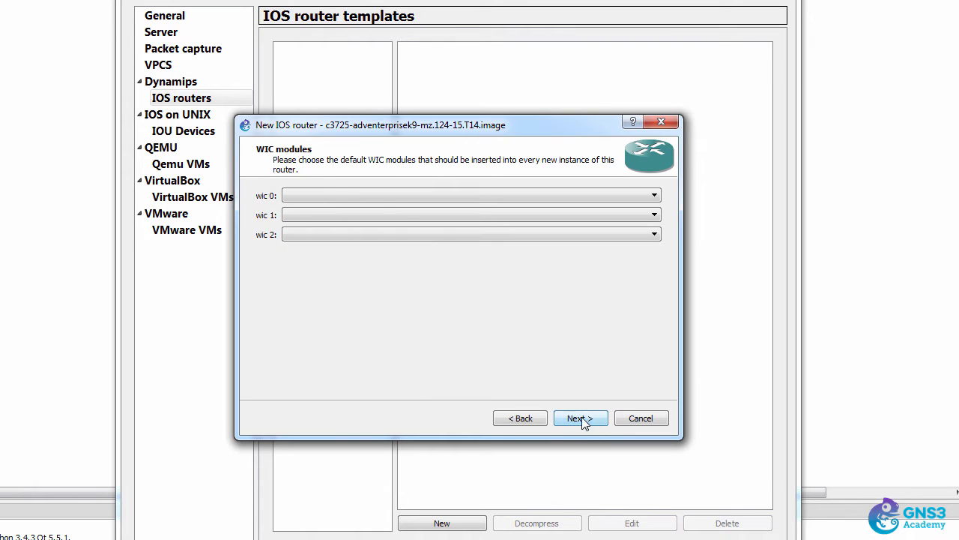
Step: Assign WIC-1T modules to wic 0 and wic 1 of the router template
left_click(374, 196)
left_click(364, 218)
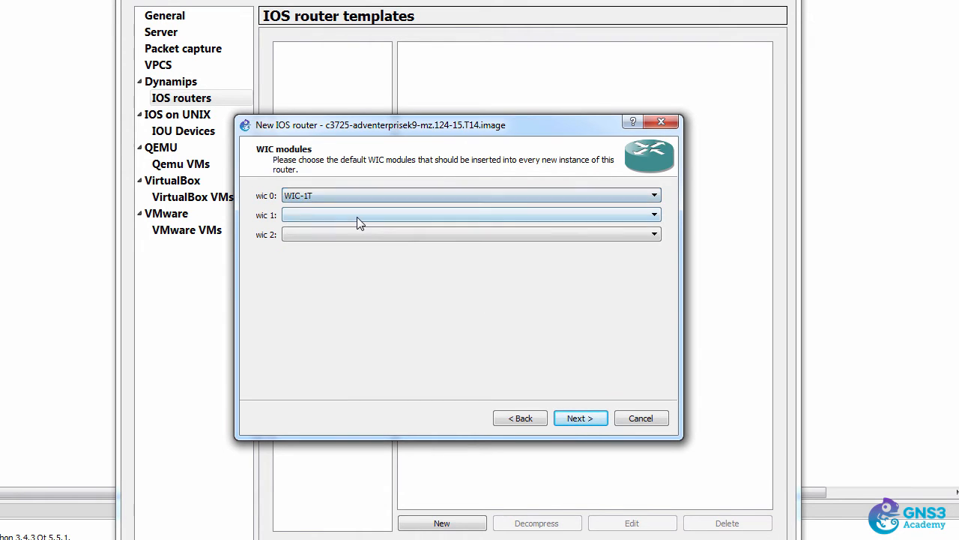
left_click(354, 214)
left_click(349, 231)
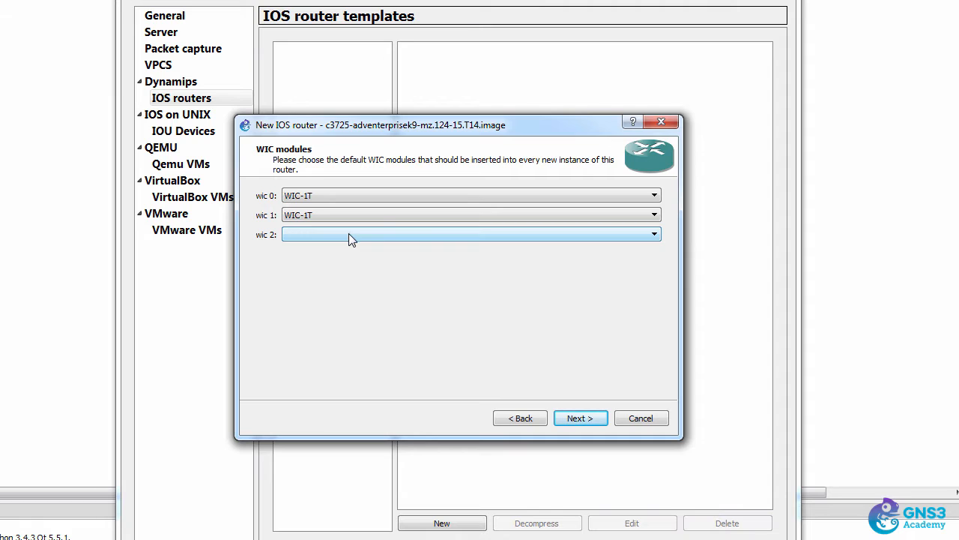
left_click(577, 420)
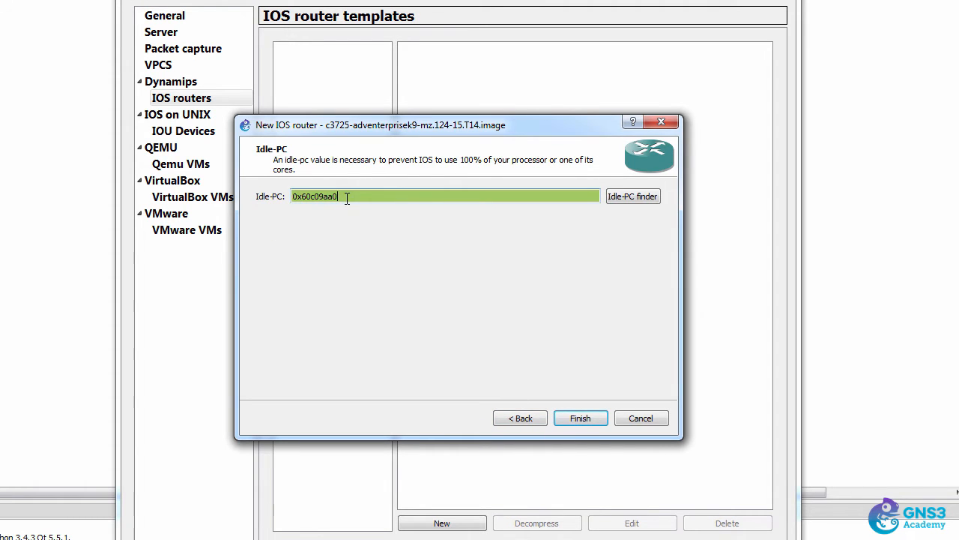
Step: Finish the router template with the prefilled Idle-PC value, check its server setting and apply the preferences
left_click_drag(348, 197, 271, 197)
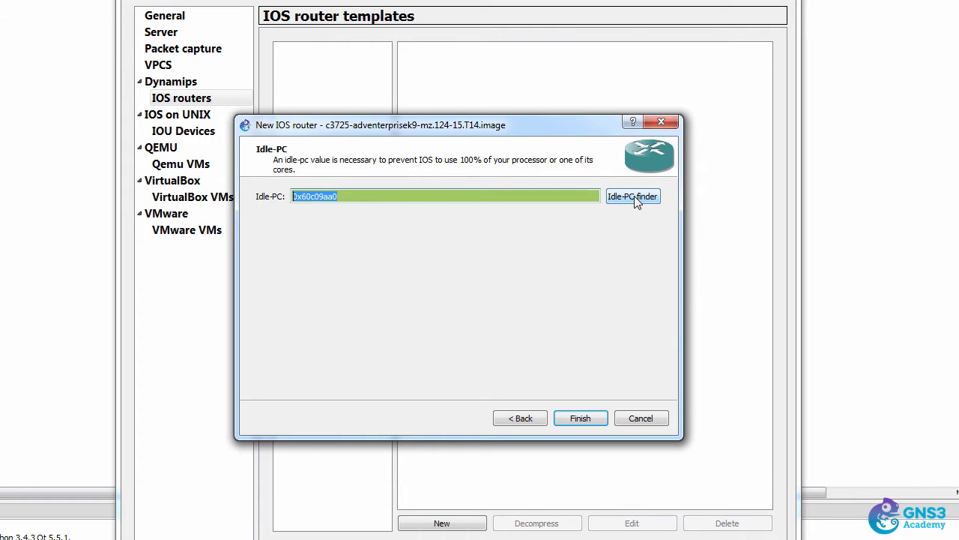
left_click(577, 420)
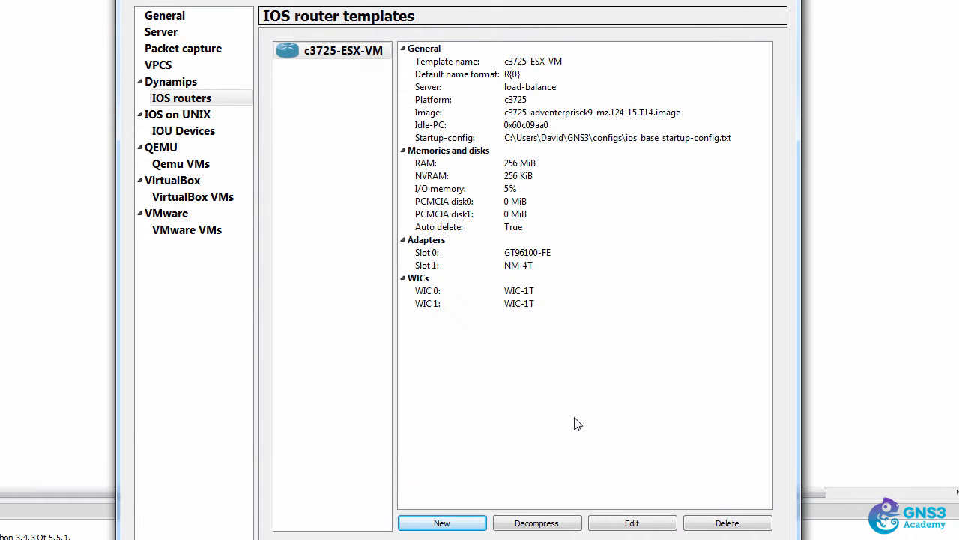
left_click(478, 88)
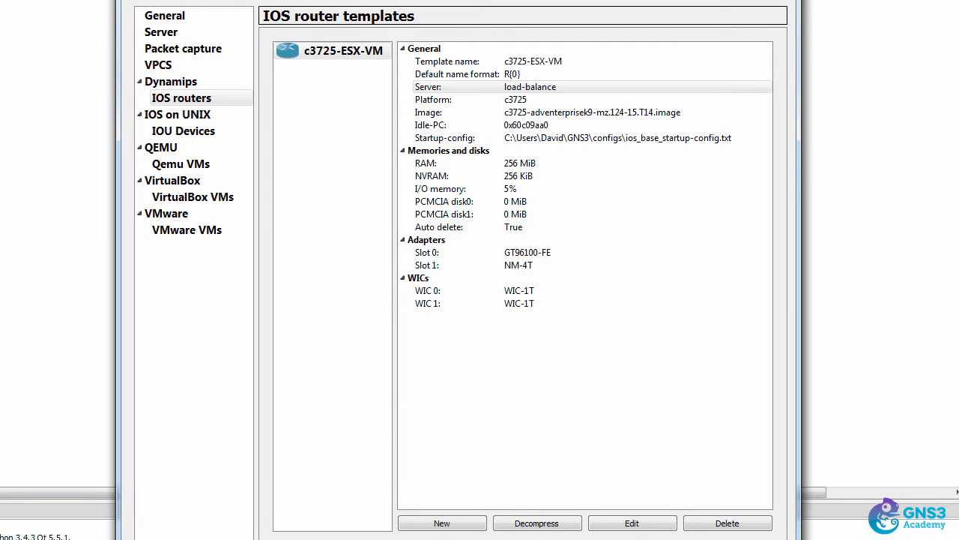
key("Return")
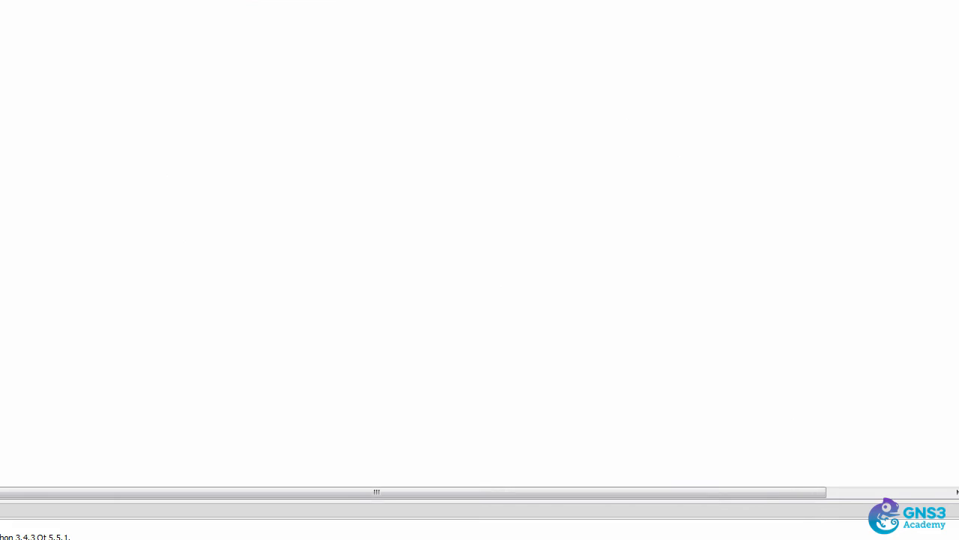
Step: Add two c3725-ESX-VM routers to the workspace and arrange them side by side
left_click(27, 96)
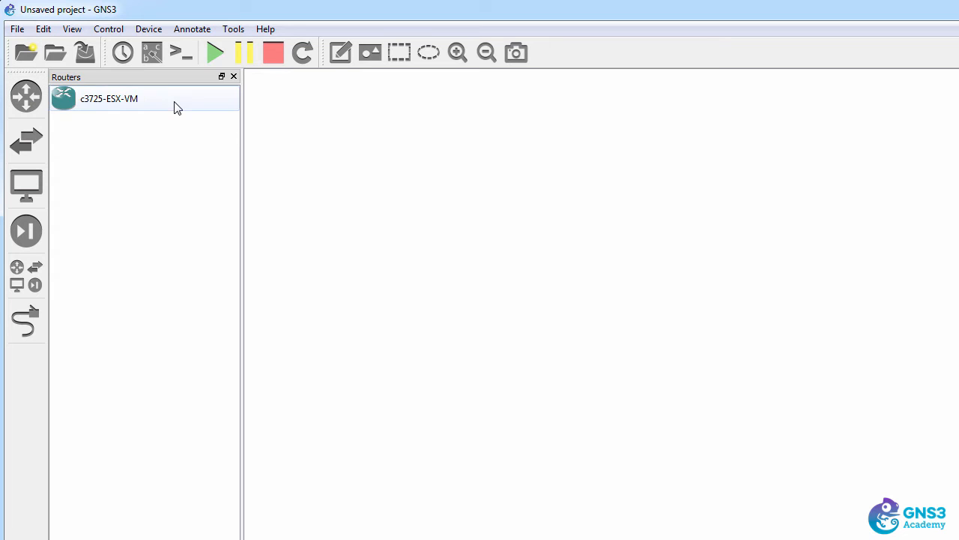
left_click(149, 107)
left_click_drag(127, 102, 440, 188)
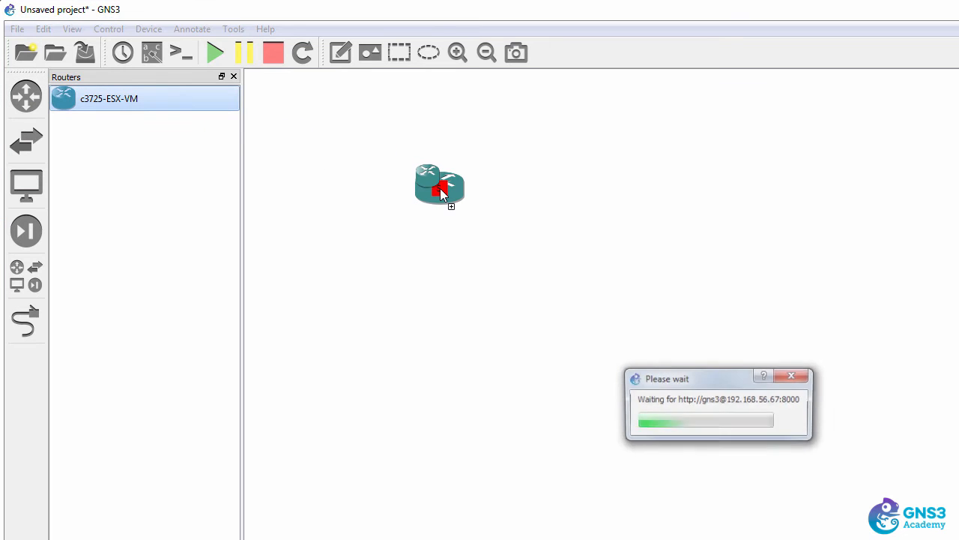
left_click_drag(120, 98, 613, 231)
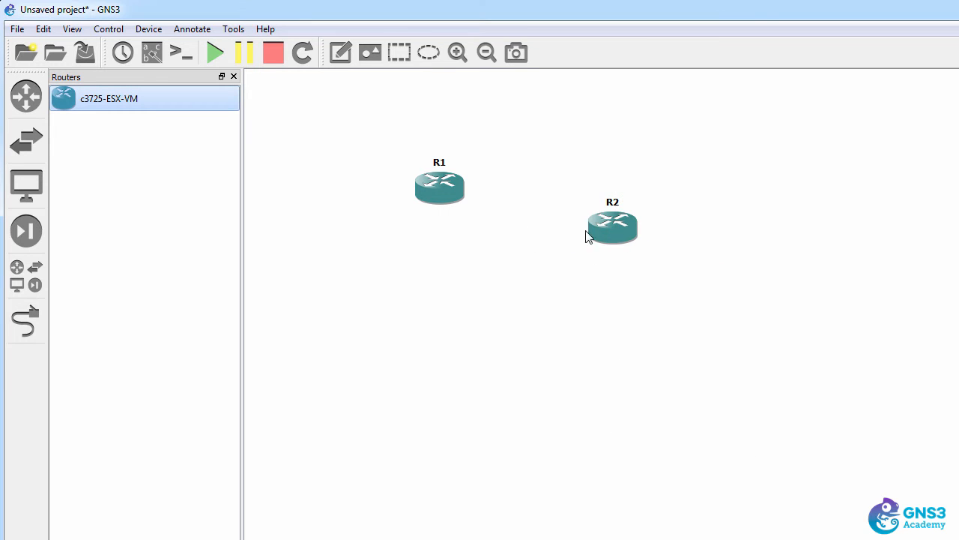
left_click(233, 76)
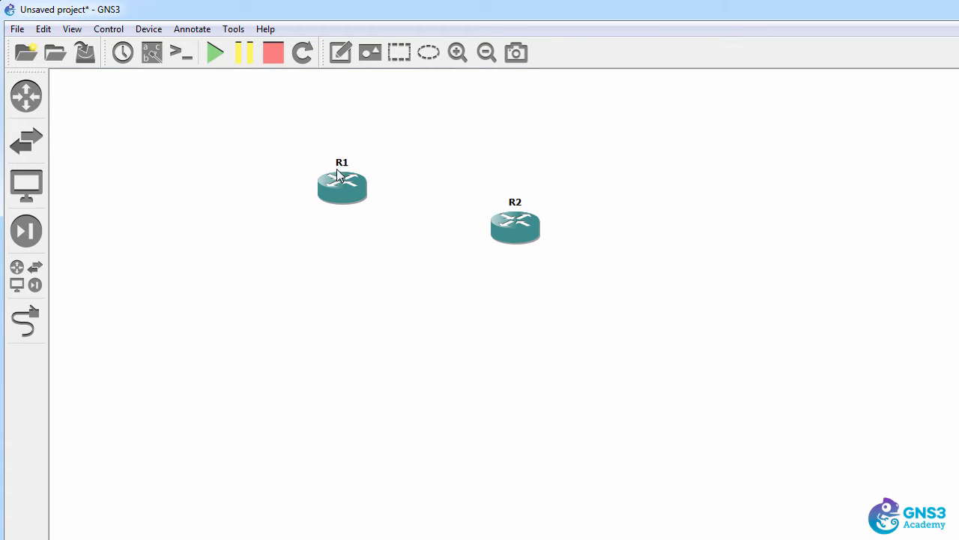
left_click_drag(211, 180, 181, 188)
left_click_drag(527, 223, 379, 197)
Step: Link interface f0/0 of R1 to interface f0/0 of R2
left_click(26, 321)
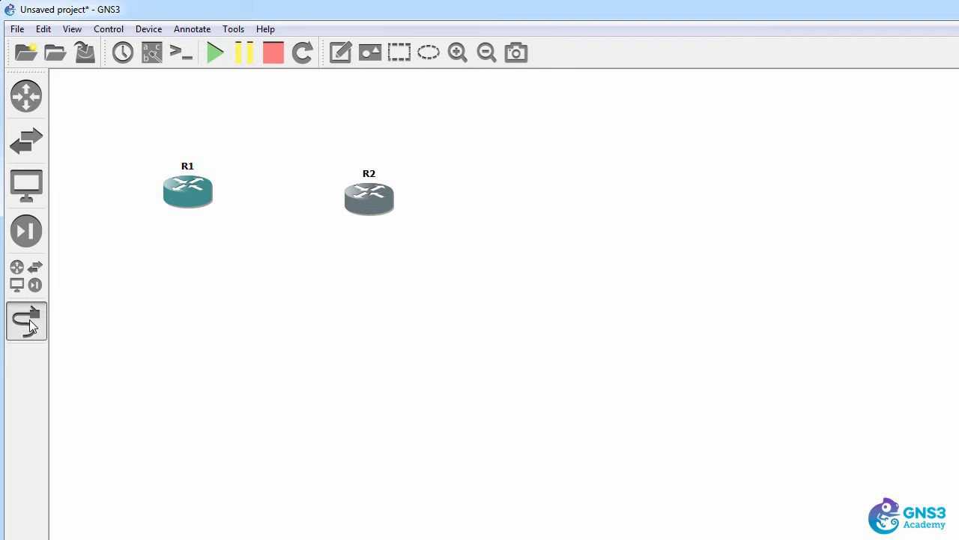
left_click(191, 187)
left_click(240, 197)
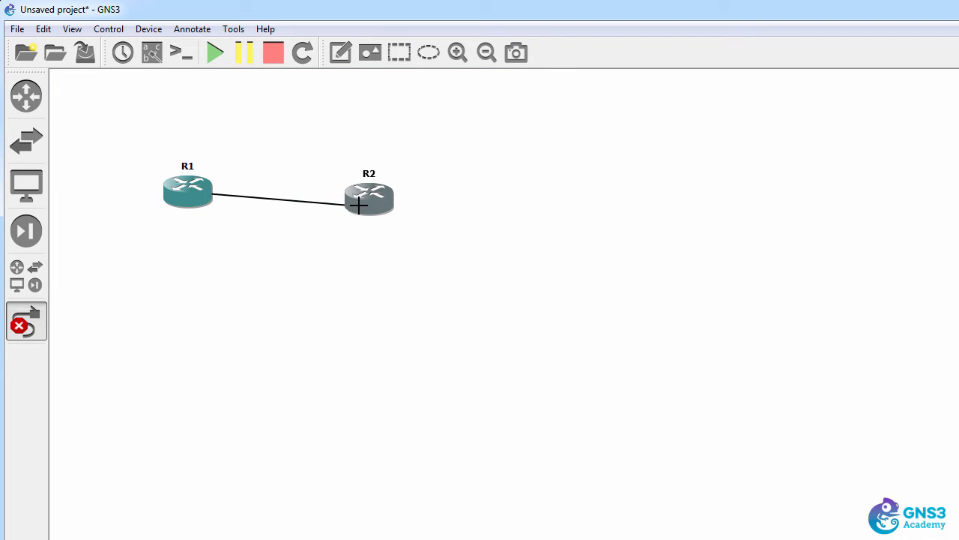
left_click(363, 204)
left_click(389, 216)
left_click(35, 330)
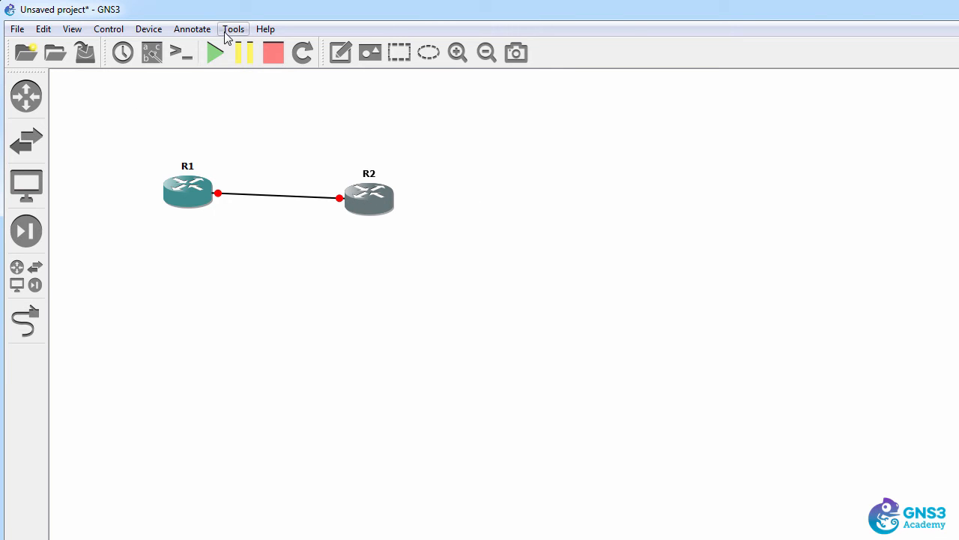
Step: Start both routers and open a console for each of them
left_click(218, 54)
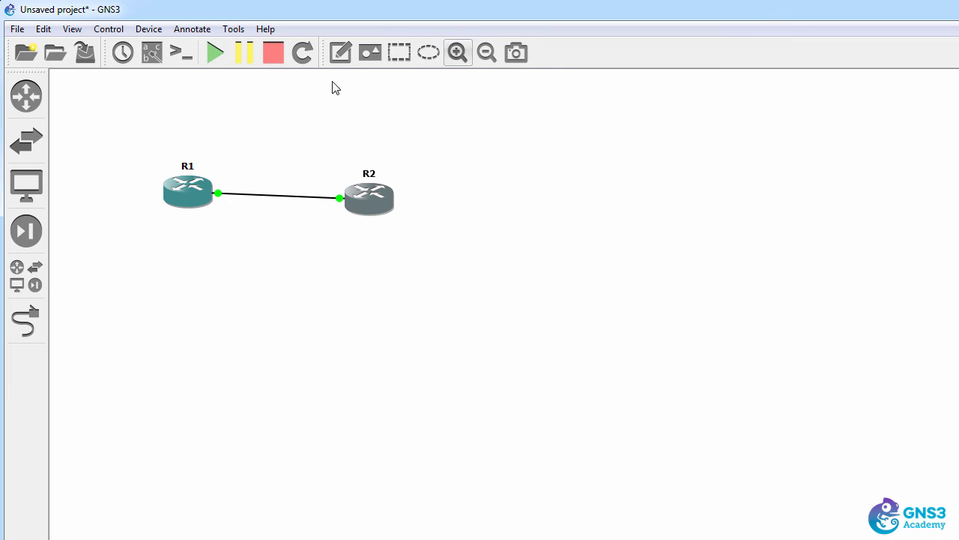
left_click(183, 51)
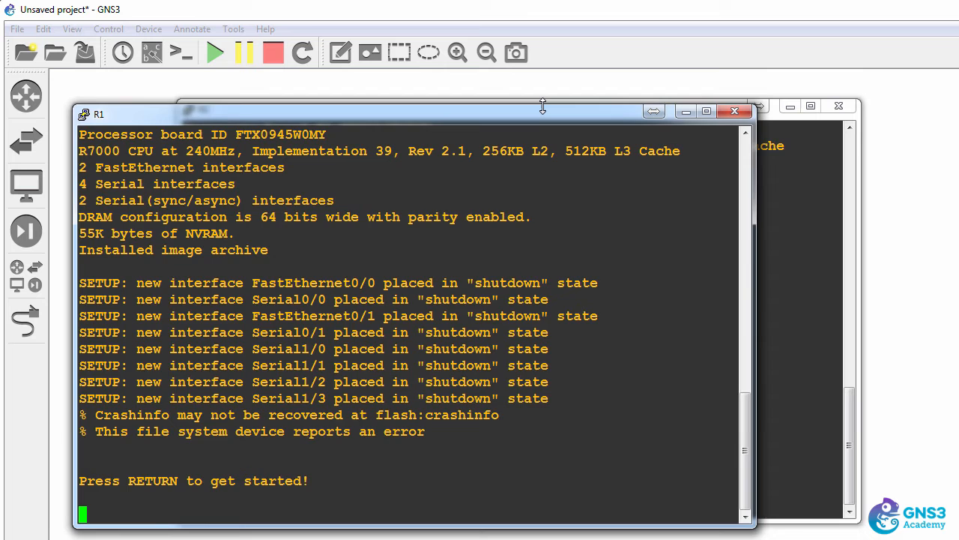
Step: Arrange the R1 and R2 console windows below the topology and make the R2 console slightly taller
left_click_drag(507, 107, 507, 229)
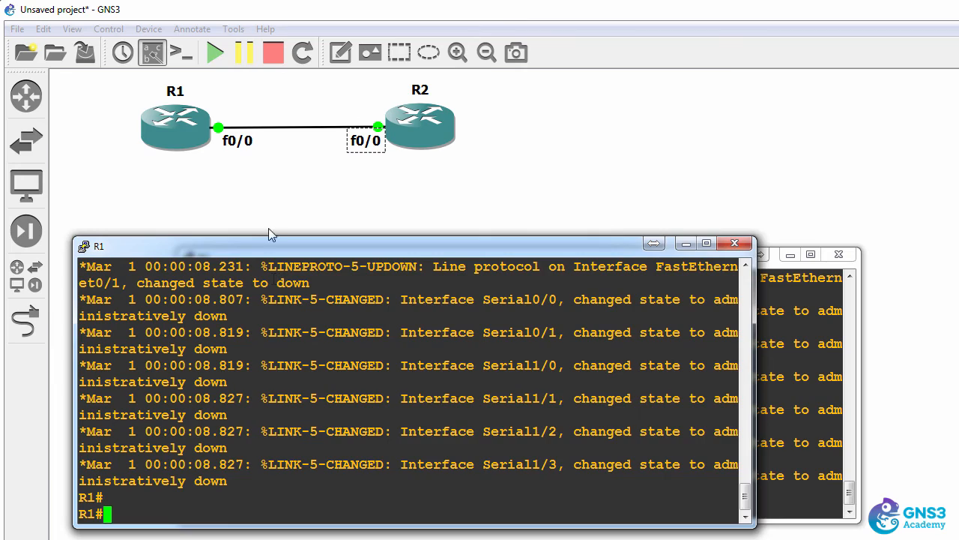
left_click_drag(264, 246, 256, 185)
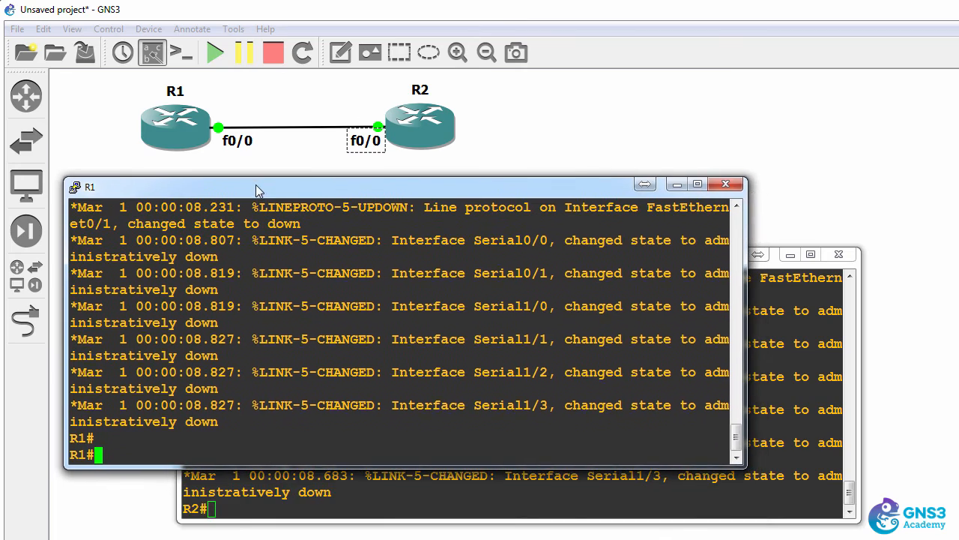
left_click(804, 264)
left_click_drag(640, 265, 659, 183)
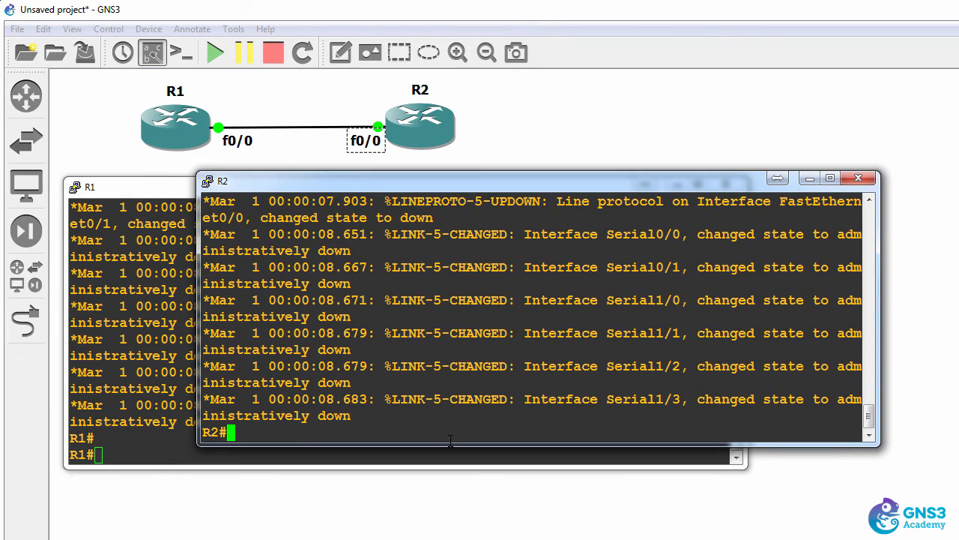
left_click_drag(449, 442, 450, 459)
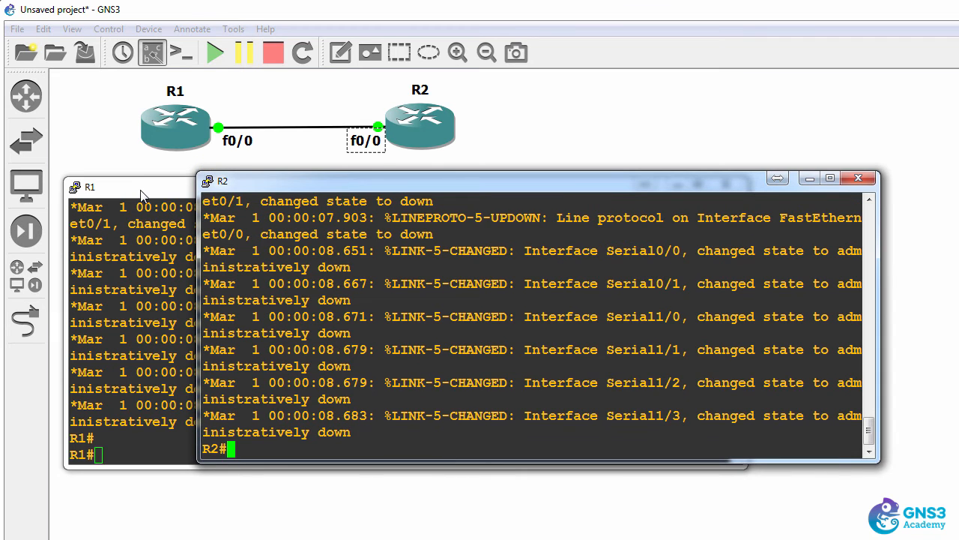
Step: Bring the R1 console to the front and enter configuration mode for interface f0/0
left_click_drag(143, 192, 146, 181)
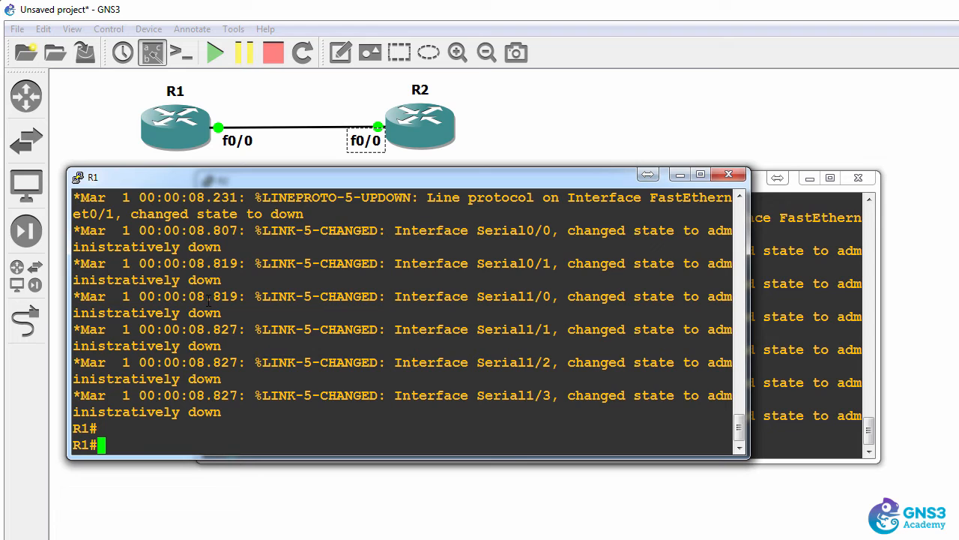
type("conf t")
key("Return")
type("int f0/0")
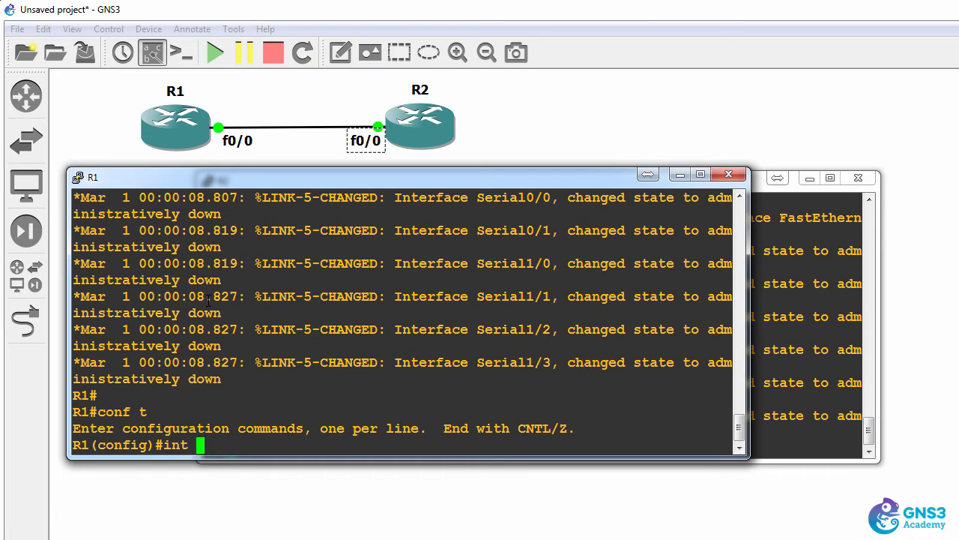
key("Return")
Step: Assign IP address 10.1.1.1 with mask 255.255.255.0 to R1's f0/0 interface
type("ip add")
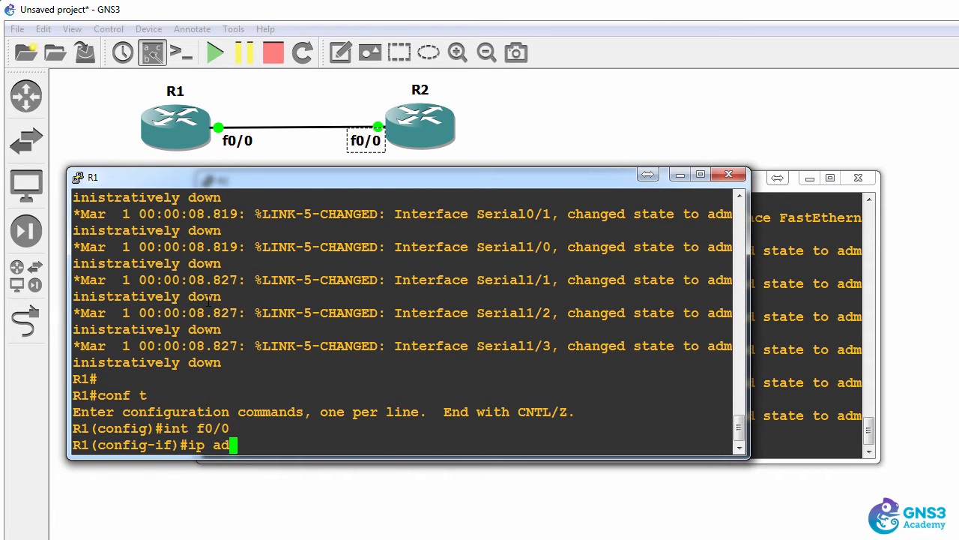
key("Tab")
type("01")
key("BackSpace")
key("BackSpace")
type("10")
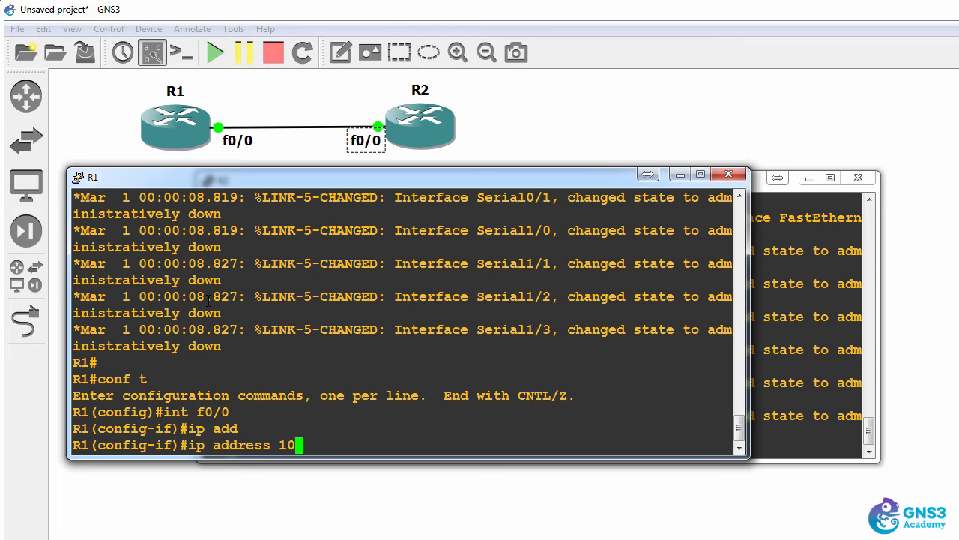
type(".1.1.1 2552.55.25")
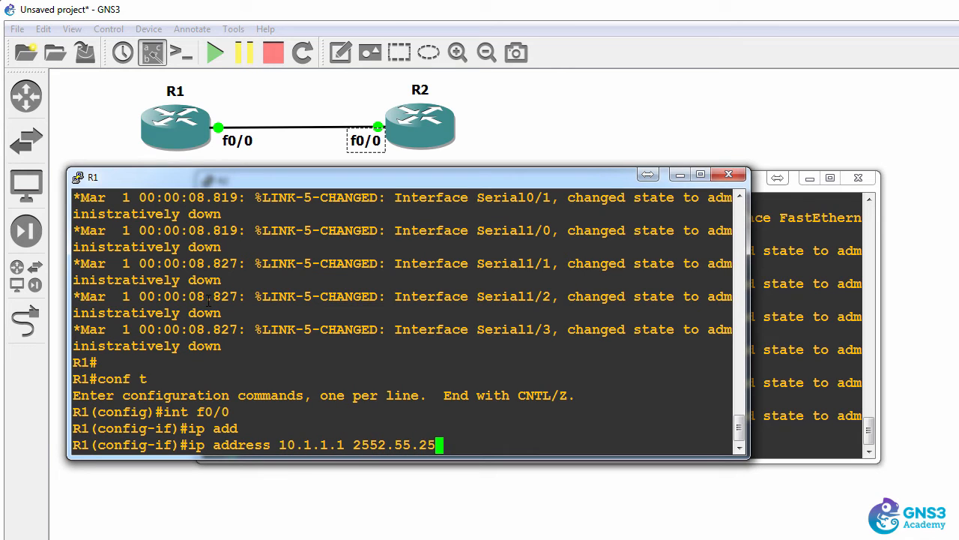
key("BackSpace")
key("BackSpace")
key("BackSpace")
key("BackSpace")
key("BackSpace")
key("BackSpace")
key("BackSpace")
type(".255.255.0")
key("Return")
Step: Enable R1's f0/0 interface with no shut and leave configuration mode
type("no shut")
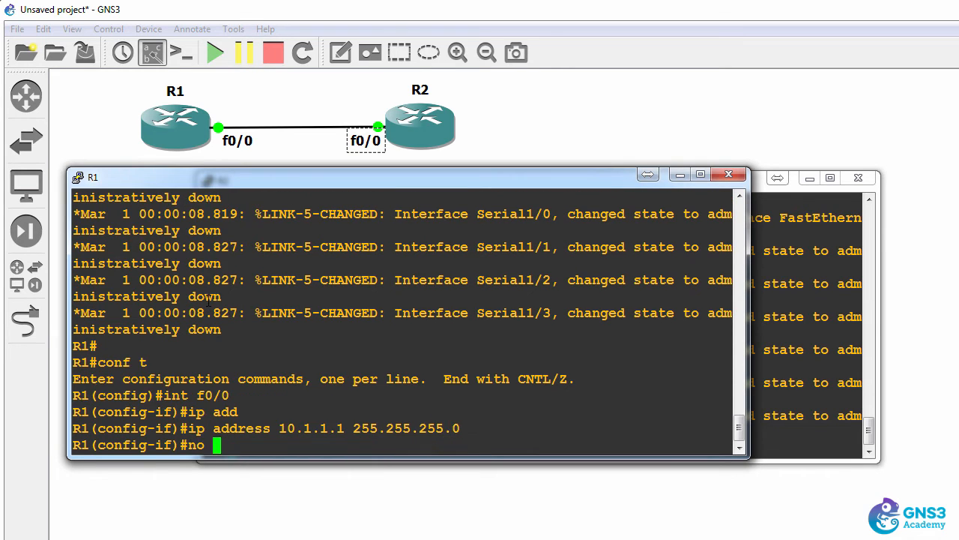
key("Return")
type("end")
key("Return")
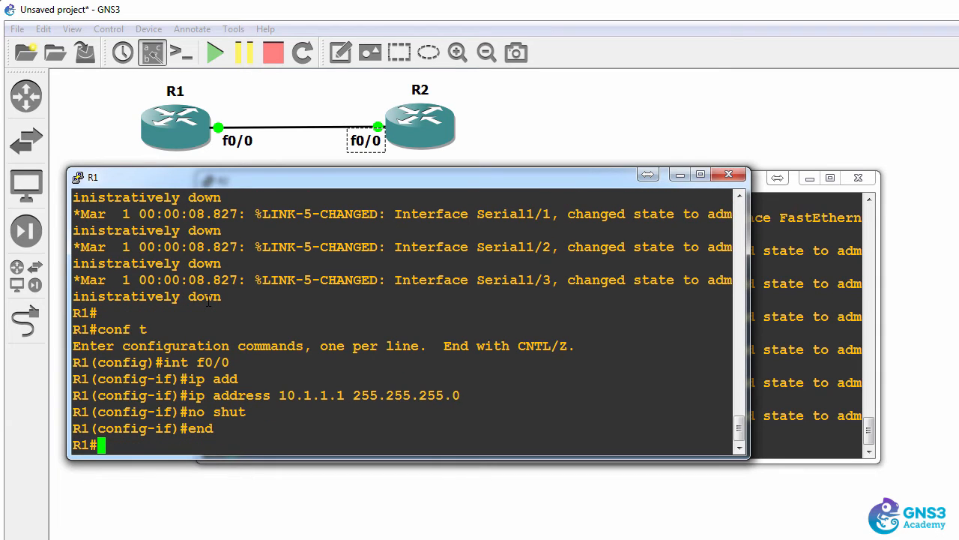
Step: In the R2 console, enter configuration mode for interface f0/0 and enable it with no shut
left_click(800, 274)
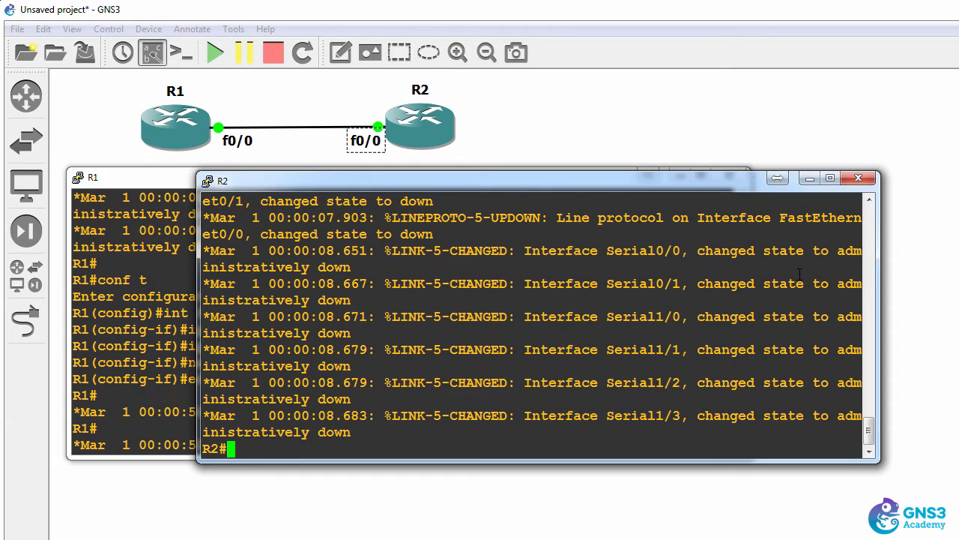
type("conf t")
key("Return")
type("int f0/0")
key("Return")
type("no shut")
key("Return")
Step: Assign IP address 10.1.1.2 with mask 255.255.255.0 to R2's f0/0 interface and leave configuration mode
type("ip add")
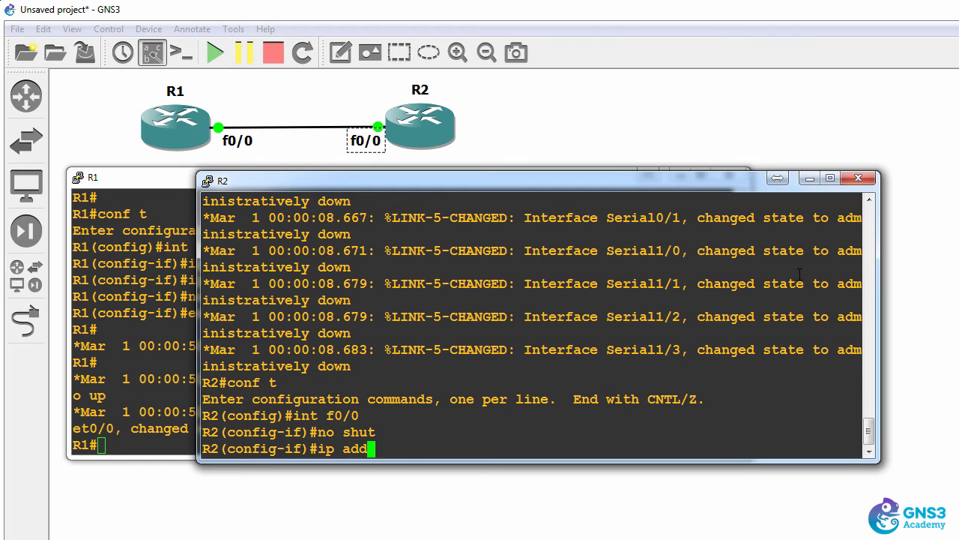
key("Tab")
type("10.1.1")
type(".2 255.255.255.0")
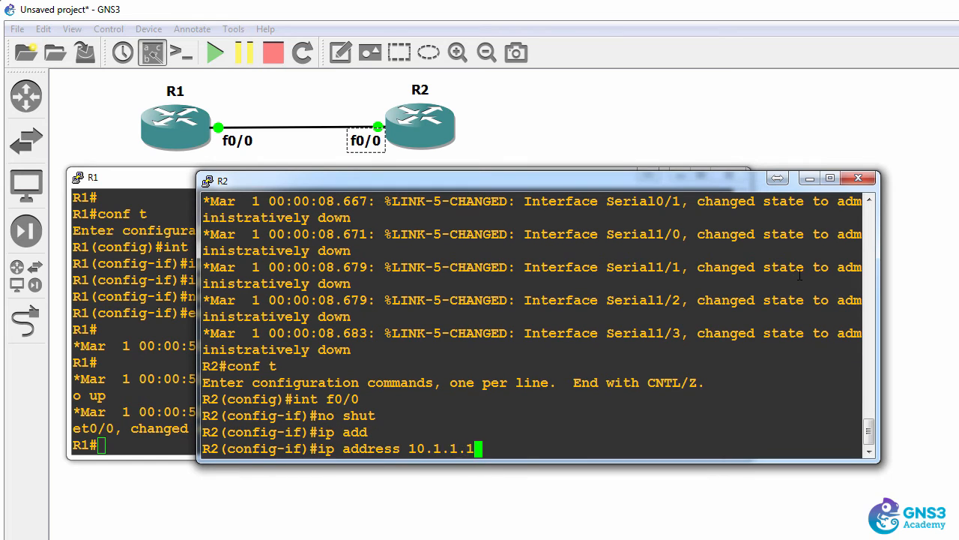
key("Return")
type("end")
key("Return")
Step: Ping 10.1.1.1 from R2 twice to test the link to R1
type("ping 10.1.1.1")
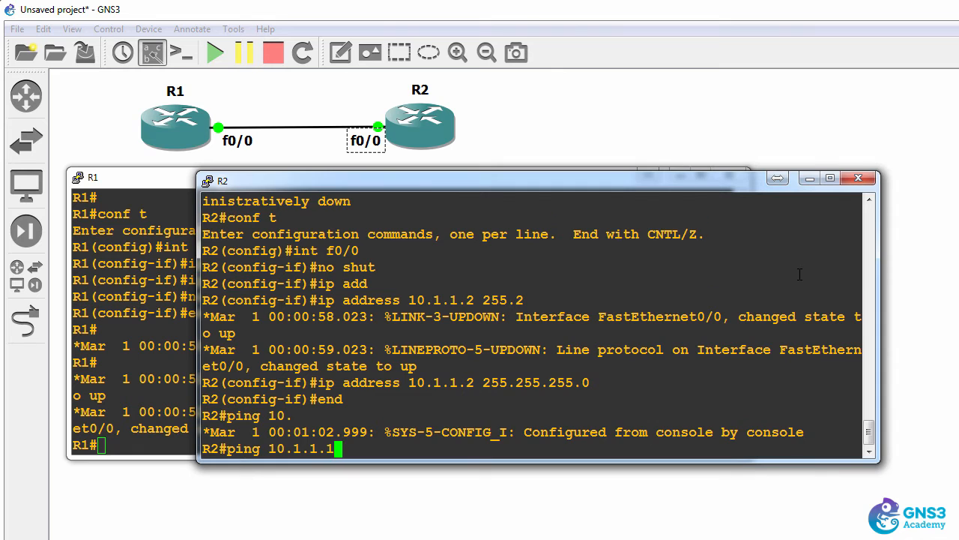
key("Return")
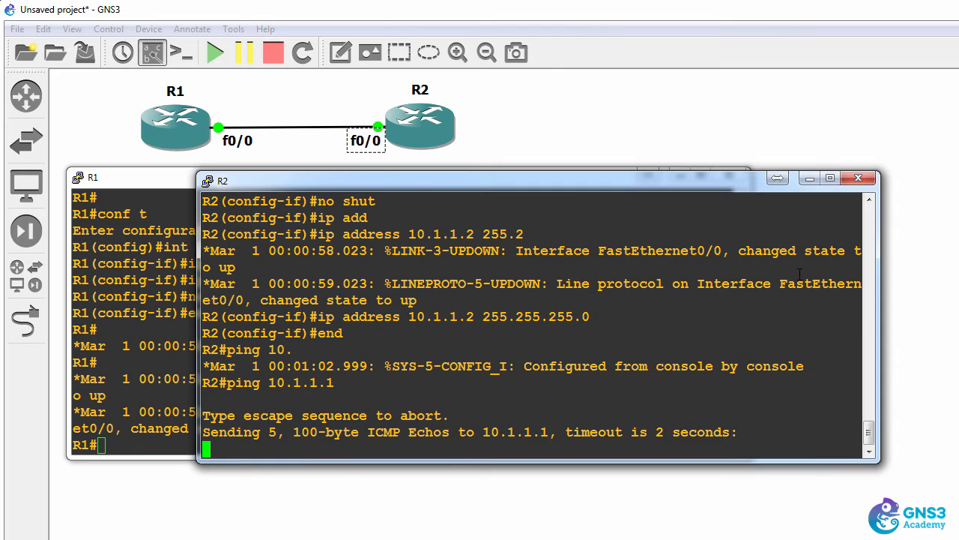
key("Up")
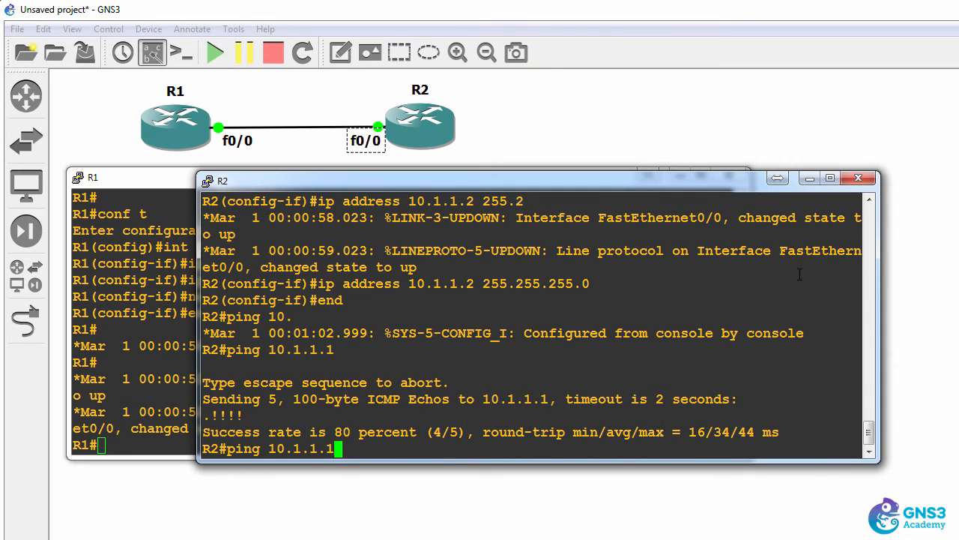
key("Return")
Step: Ping 10.1.1.2 from the R1 console
left_click(145, 371)
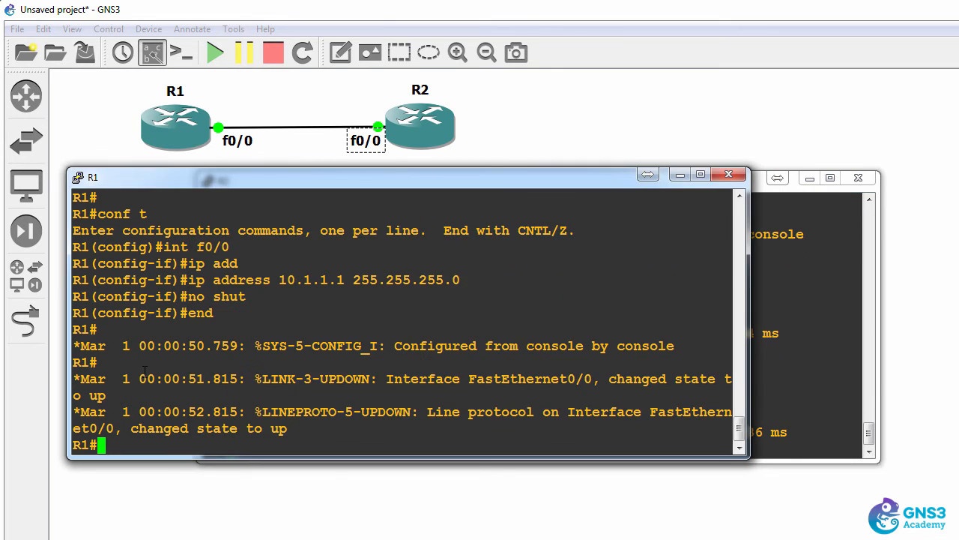
type("ping 10.1.1.2")
key("Return")
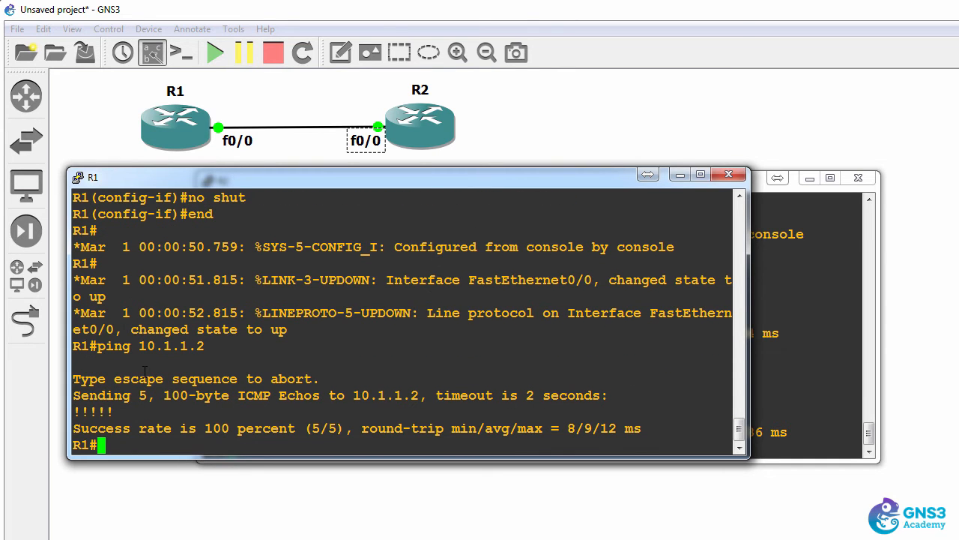
Step: Show the GNS3VM-ESXi console over the topology and widen the Servers Summary area beside the workspace
left_click(234, 539)
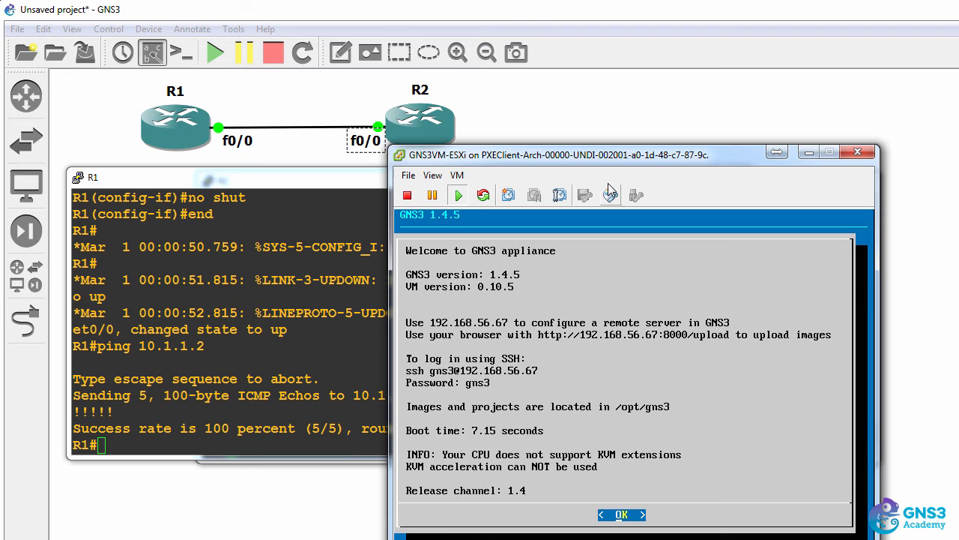
left_click_drag(607, 154, 459, 162)
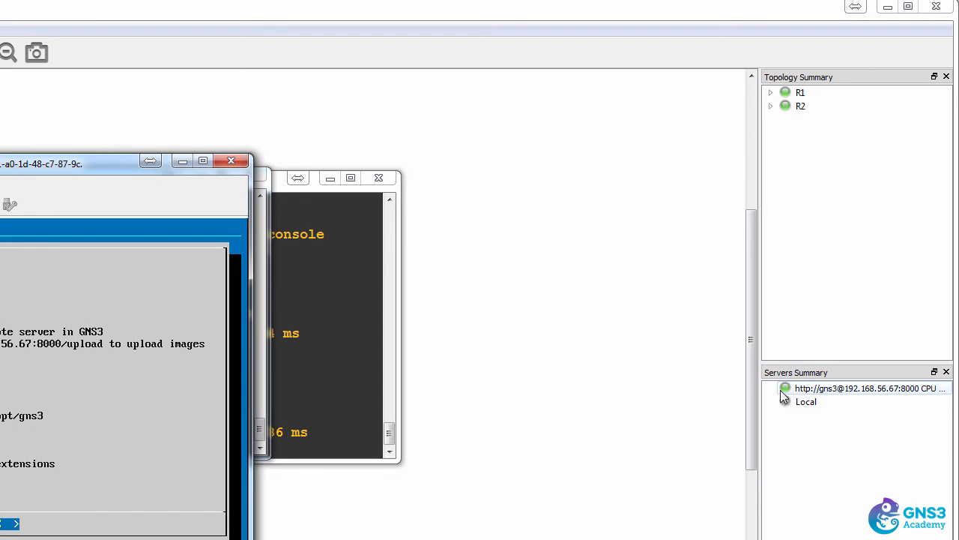
left_click_drag(758, 387, 655, 387)
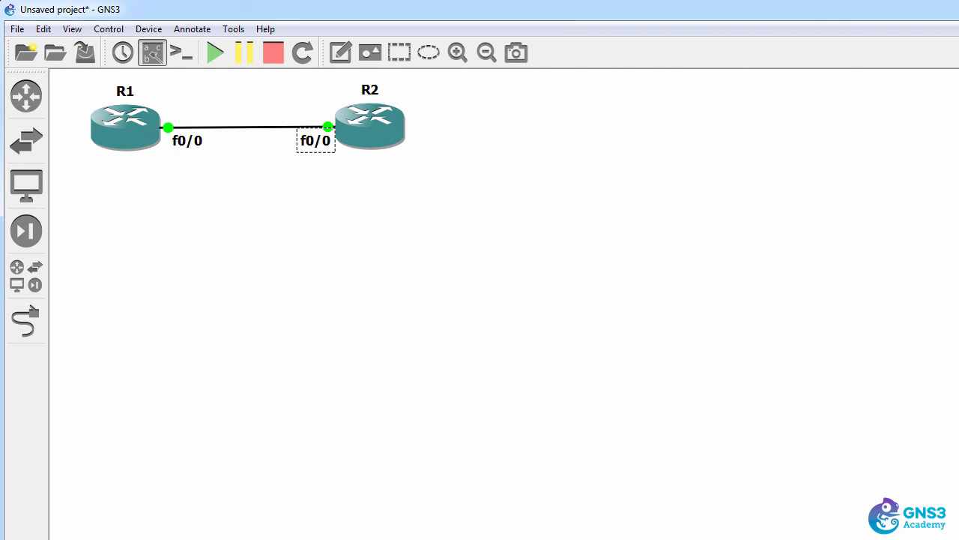
Step: Bring the GNS3VM-ESXi console back, place it below the topology to check the server address, and return to the workspace
key("alt+Tab")
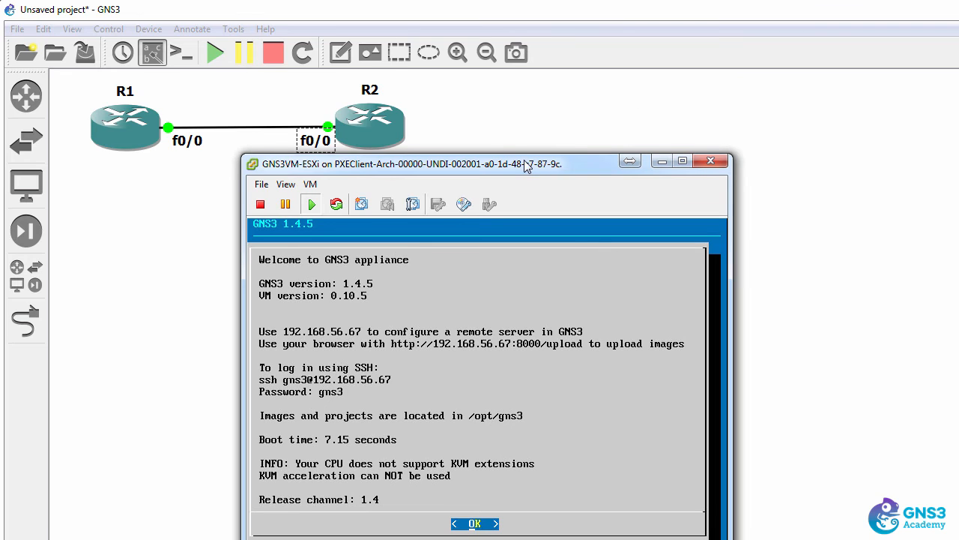
left_click_drag(527, 165, 379, 178)
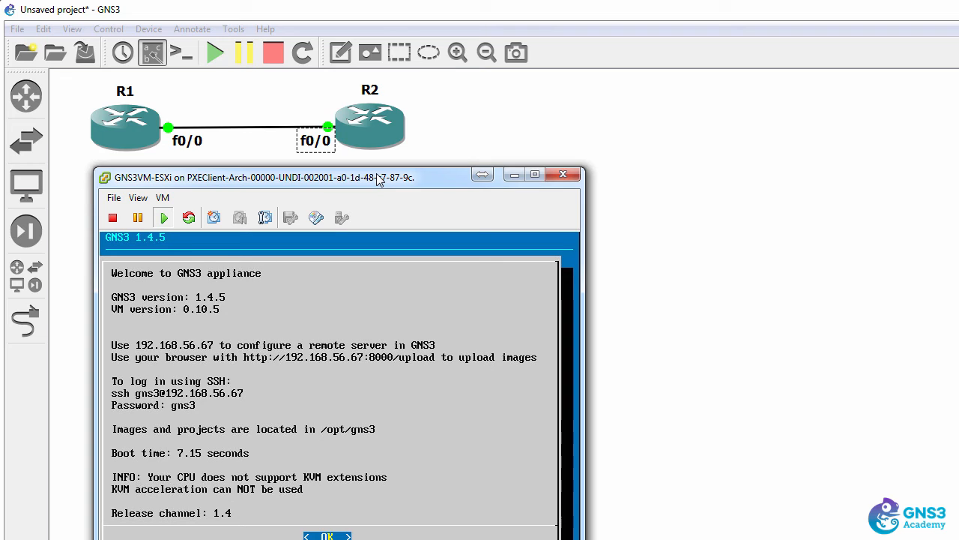
left_click(491, 106)
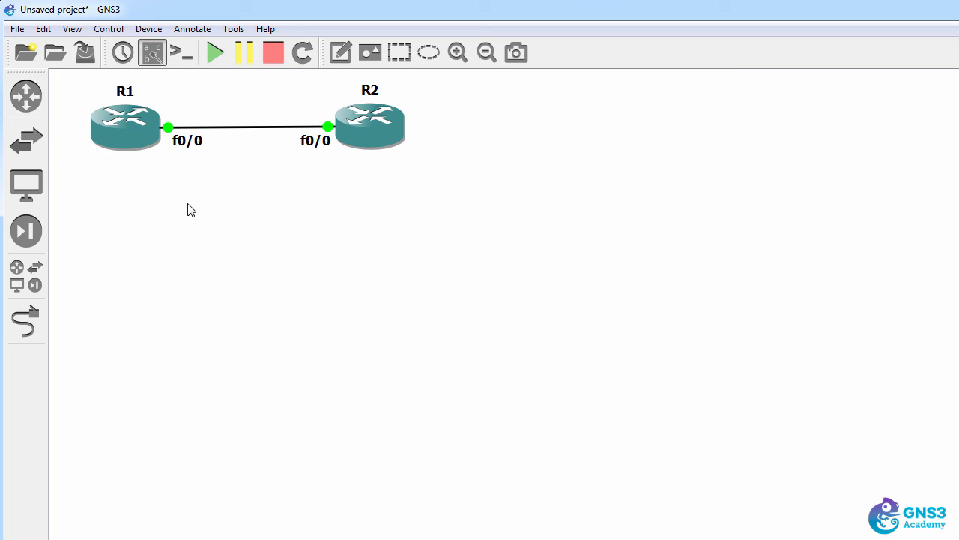
Step: Add two more c3725-ESX-VM routers side by side below R1 and R2, and hide the device list
left_click(41, 105)
left_click_drag(95, 112, 374, 300)
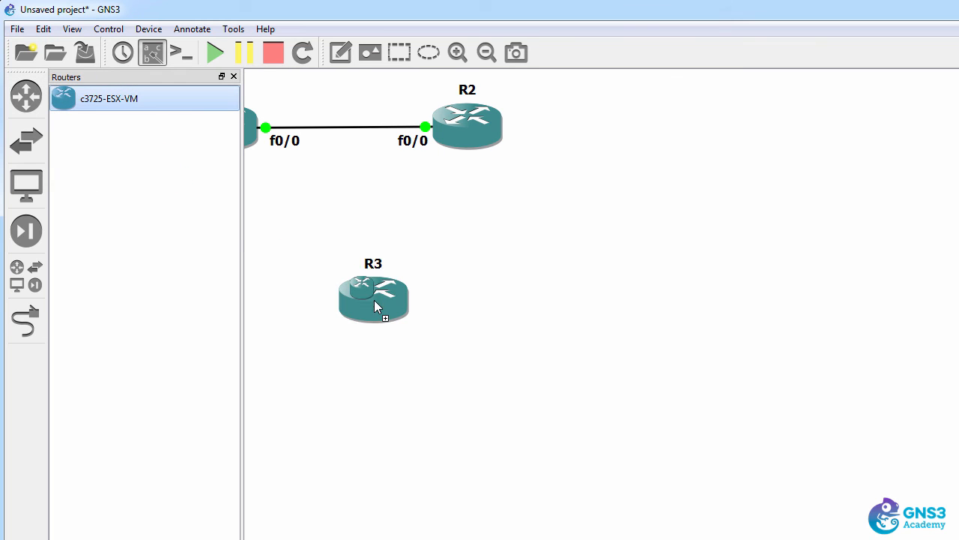
left_click_drag(169, 114, 583, 306)
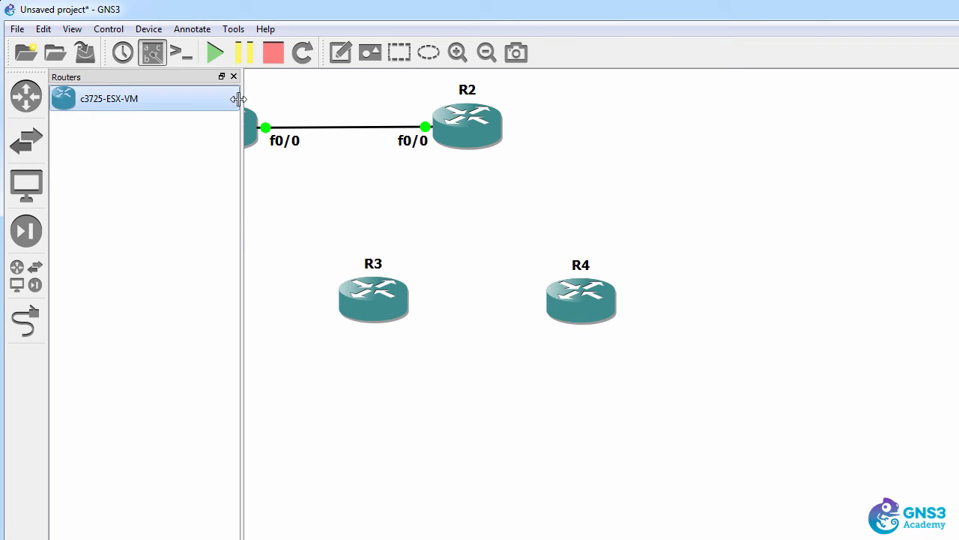
left_click(232, 77)
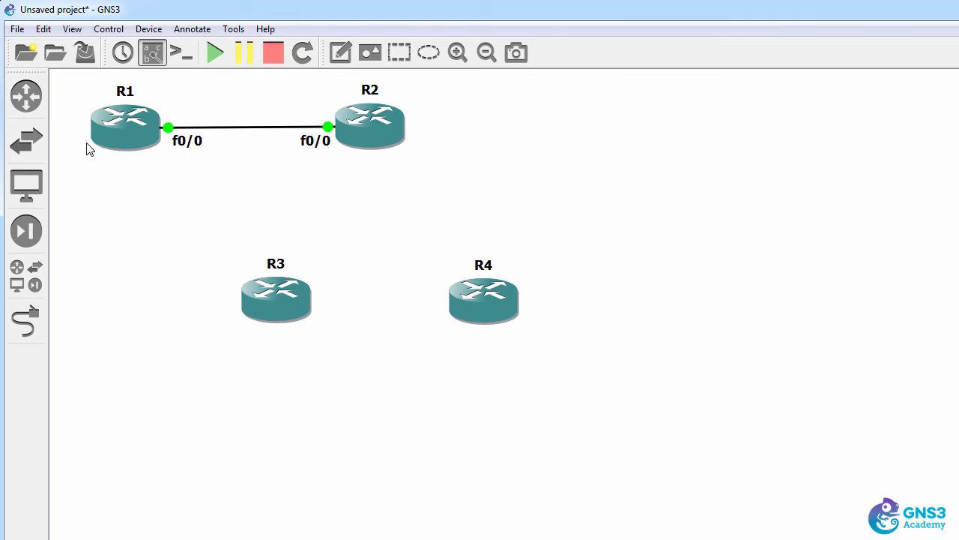
Step: Link FastEthernet0/0 of R3 to FastEthernet0/0 of R4
left_click(28, 321)
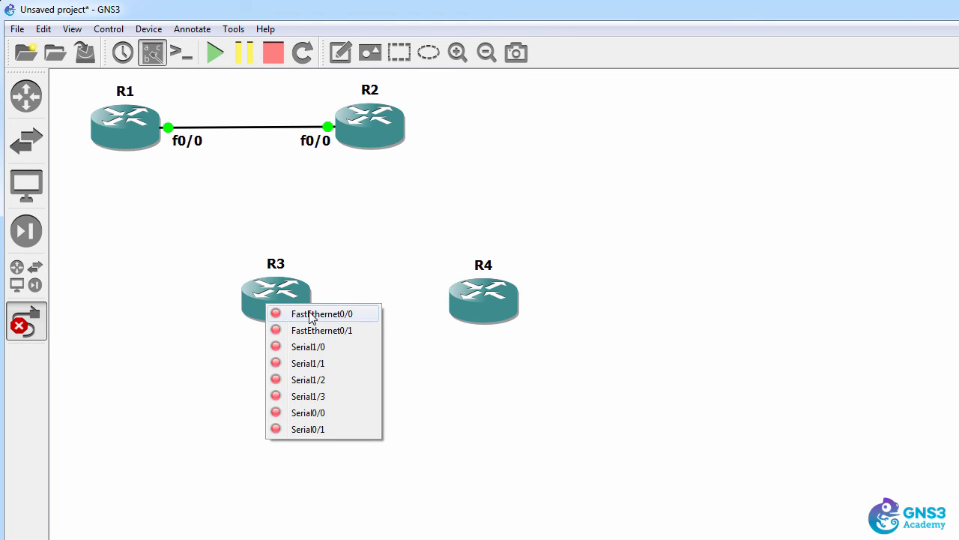
left_click(310, 315)
left_click(465, 300)
left_click(506, 309)
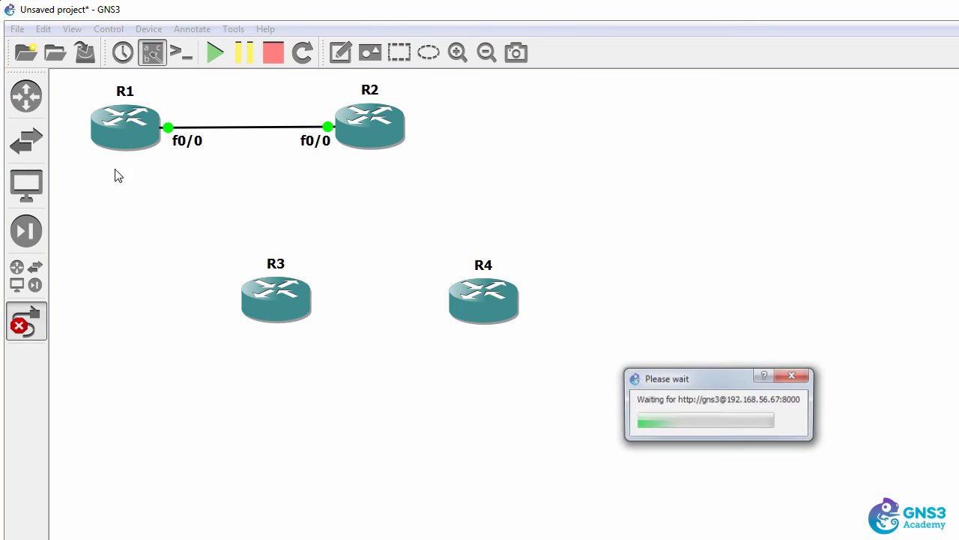
Step: Connect R1 to R3 with a serial link on Serial1/0 at both ends and stop adding links
left_click(123, 124)
left_click(183, 166)
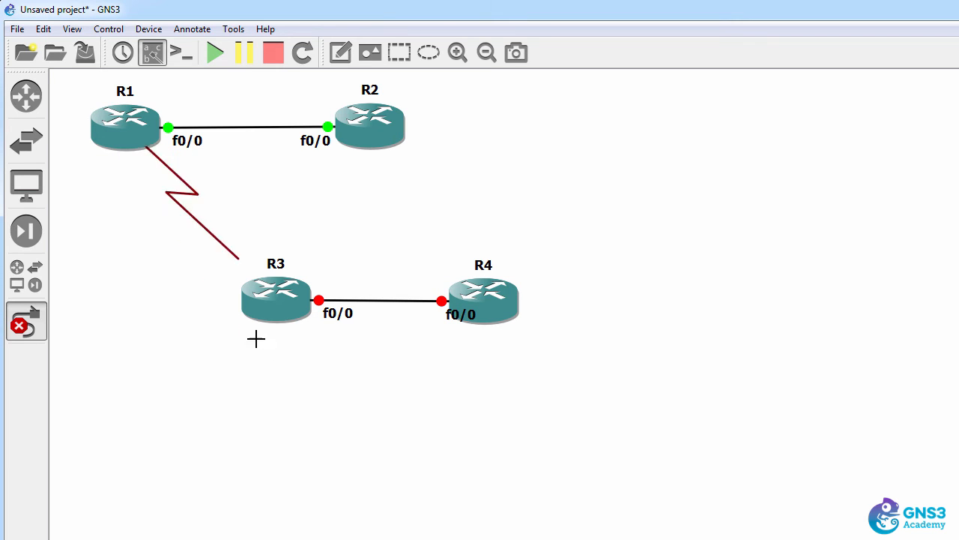
left_click(274, 308)
left_click(333, 351)
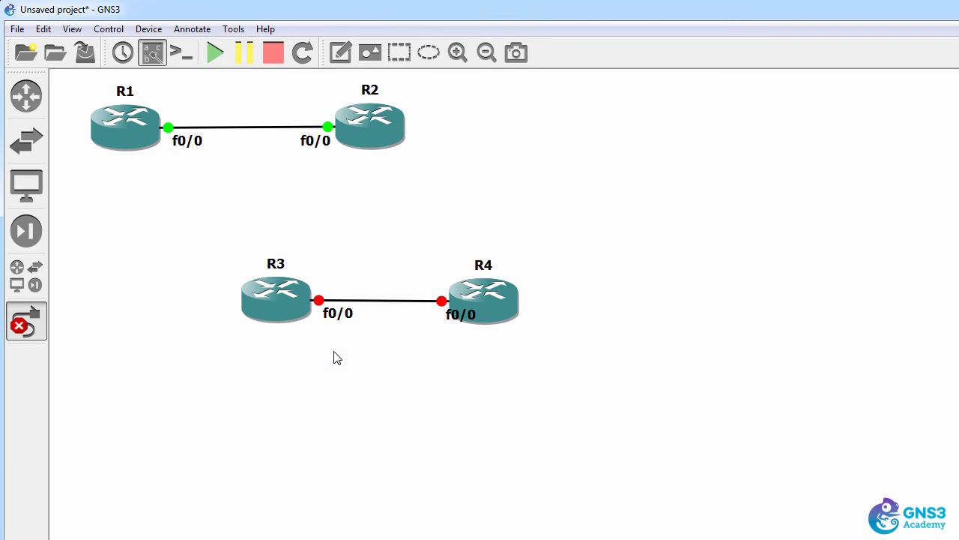
key("Escape")
Step: Move R3 below R1 and R4 below R2, and reposition R3's name and the s1/0 and R4 f0/0 labels clear of the devices
left_click_drag(251, 288, 194, 290)
left_click_drag(184, 181, 135, 182)
left_click_drag(278, 297, 133, 306)
left_click_drag(128, 274, 122, 350)
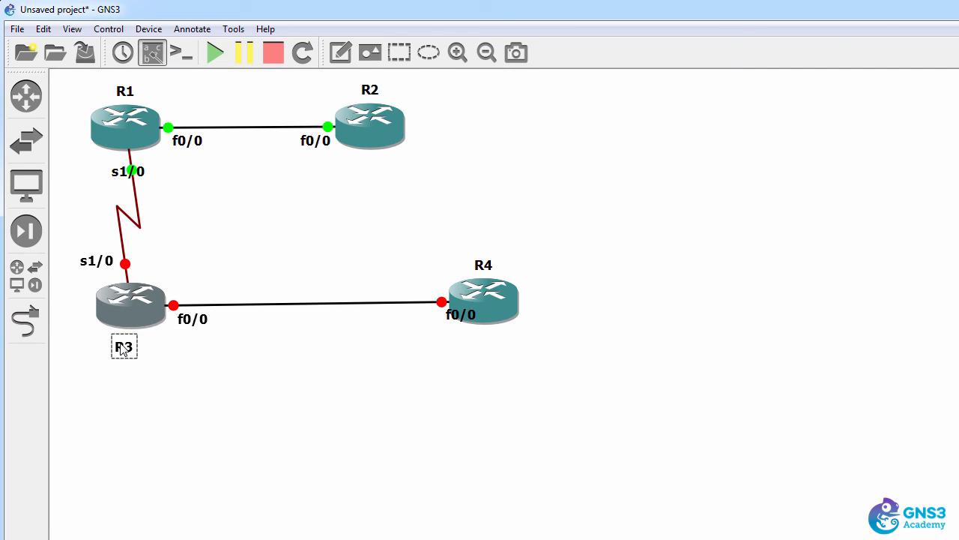
left_click_drag(464, 317, 425, 319)
left_click_drag(503, 310, 413, 323)
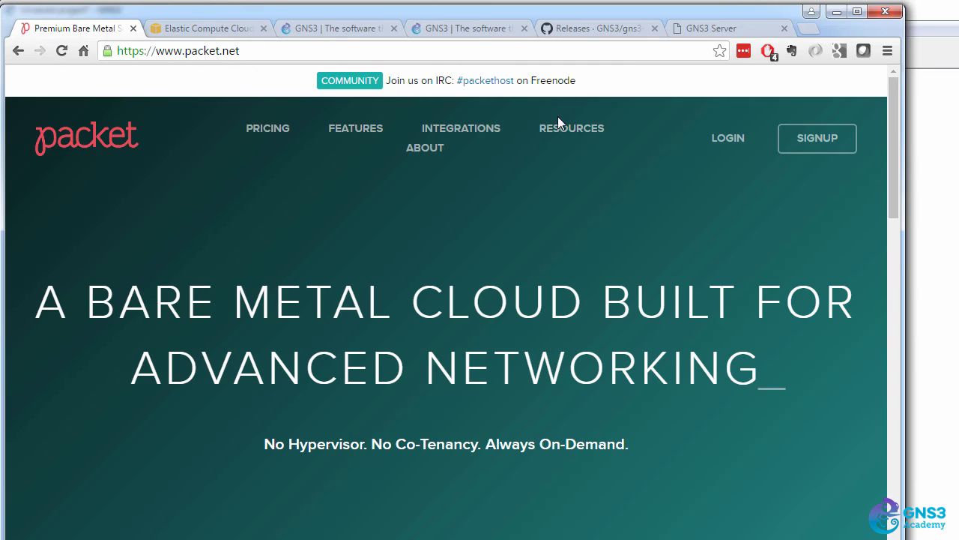
Step: Widen the browser window showing the Packet site and view the Amazon EC2 page
left_click_drag(900, 226, 931, 228)
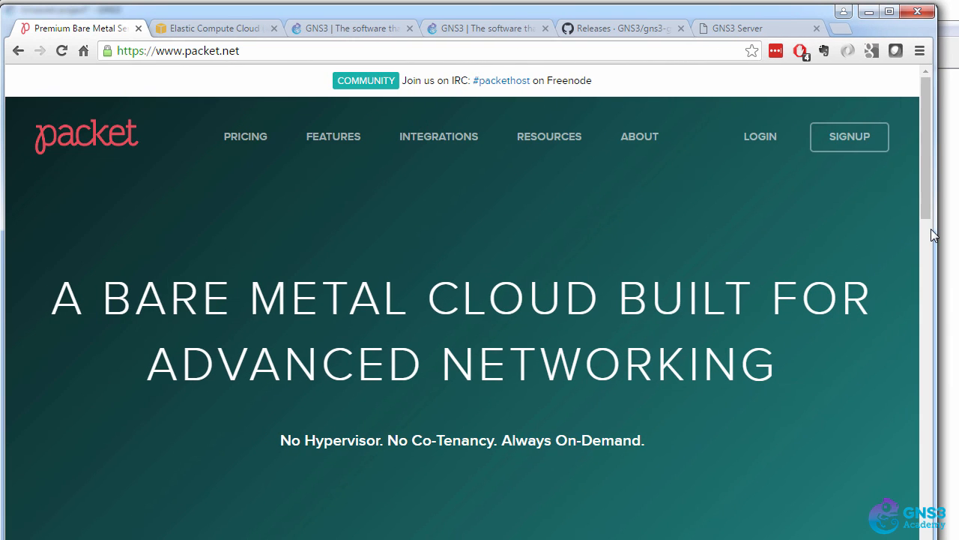
left_click(216, 28)
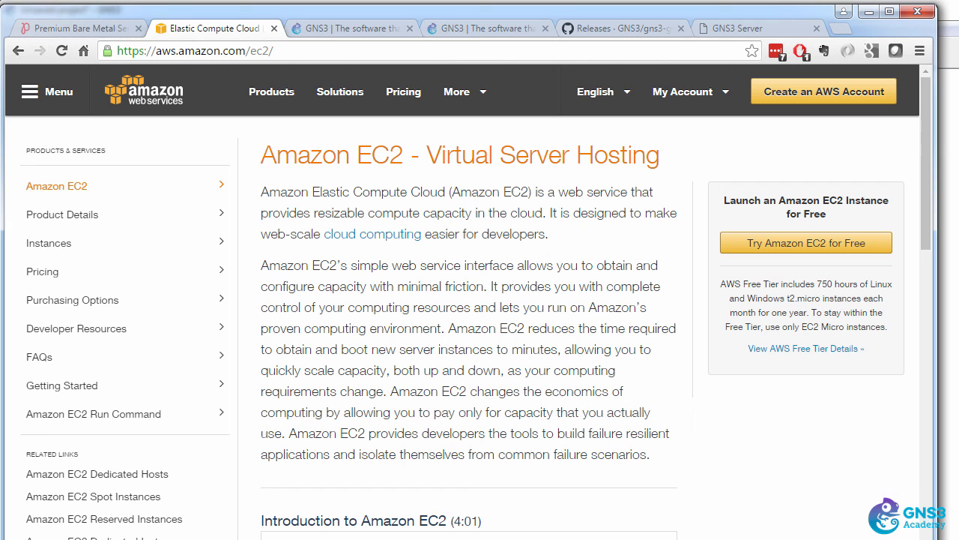
Step: Bring up the GNS3VM-ESXi console, minimize the browser, and place the console beside the four-router topology
key("alt+Tab")
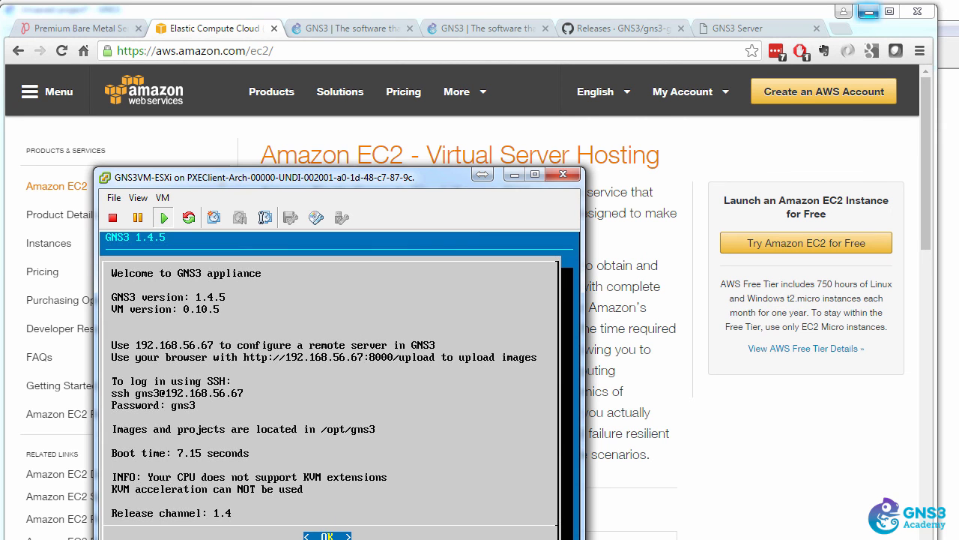
left_click(867, 12)
left_click_drag(292, 178, 662, 98)
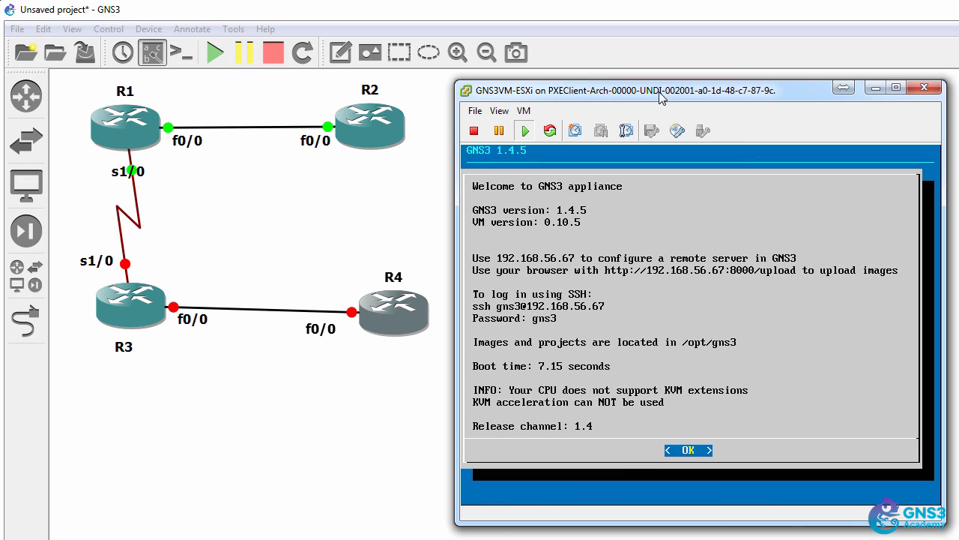